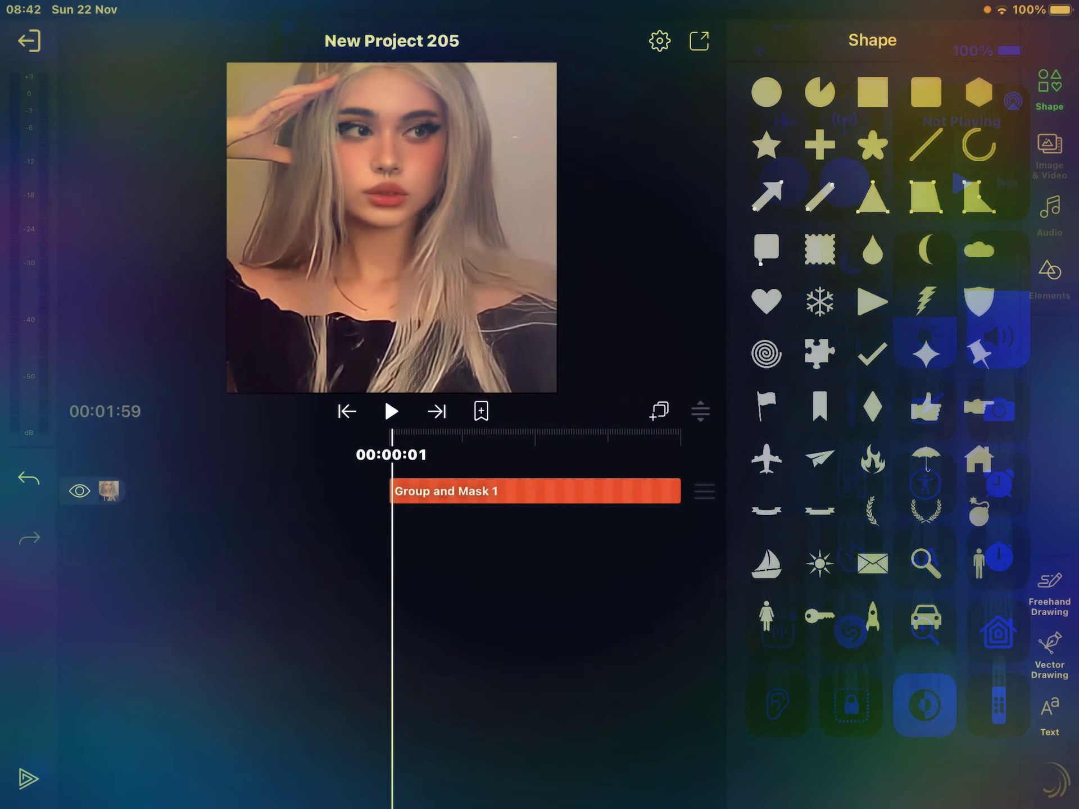
pyautogui.moveTo(524, 491); pyautogui.dragTo(448, 491)
# Apply Turbulent Displace from Distortion/Warp to the Group and Mask 1 clip
pyautogui.click(442, 490)
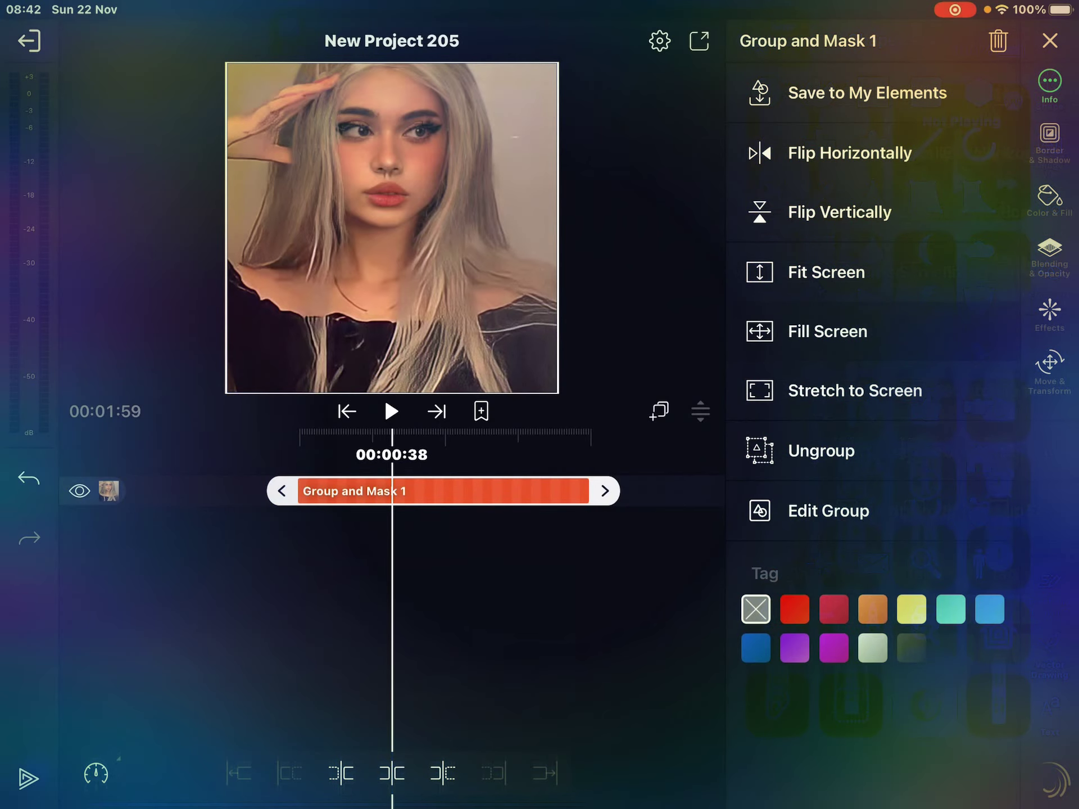
pyautogui.click(1050, 309)
pyautogui.click(879, 93)
pyautogui.click(776, 121)
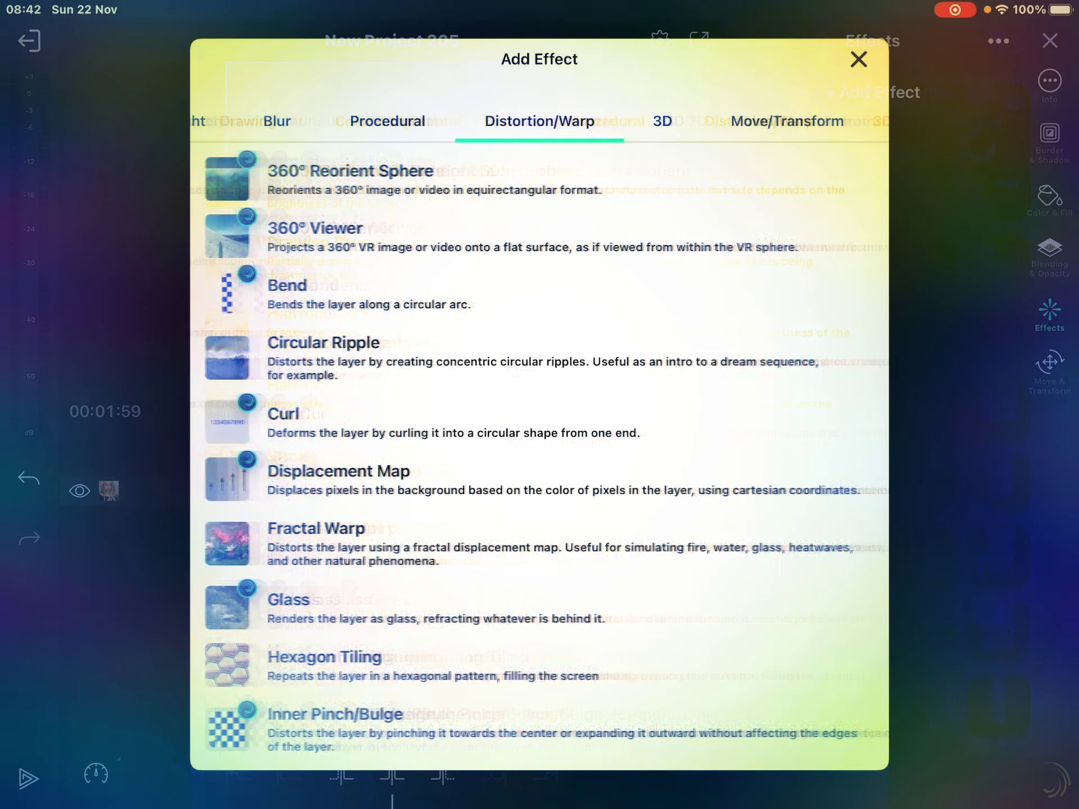
pyautogui.scroll(-15, 540, 459)
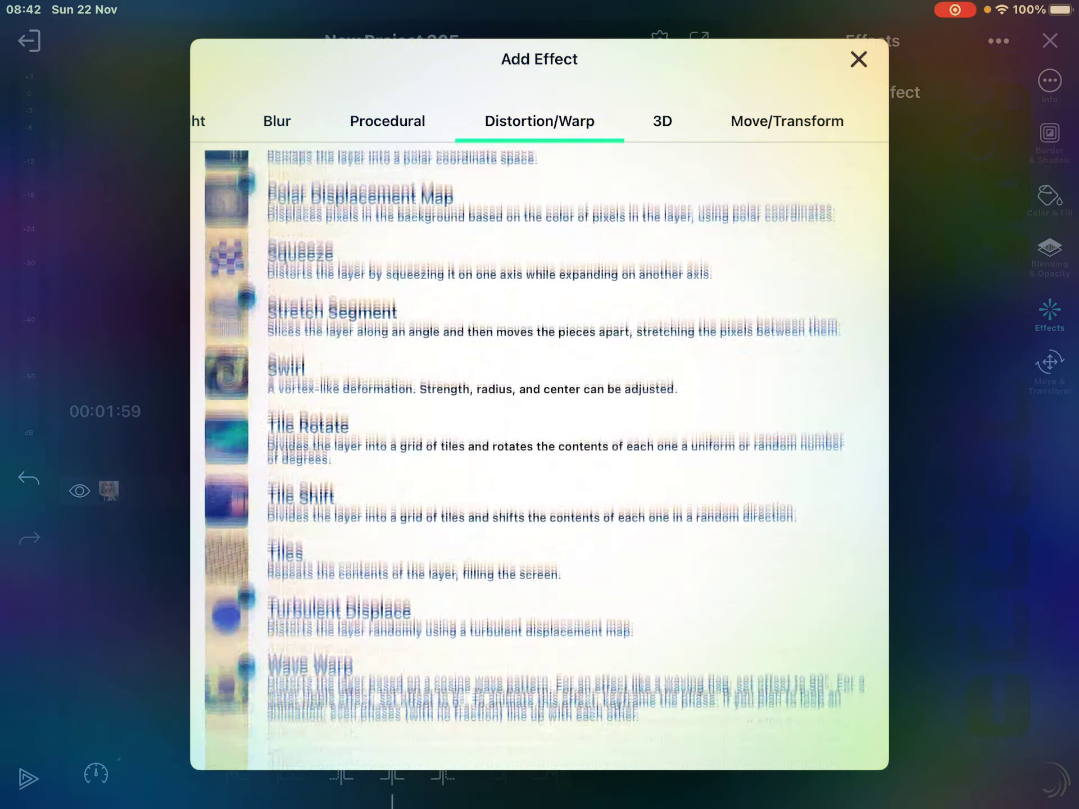
pyautogui.click(379, 654)
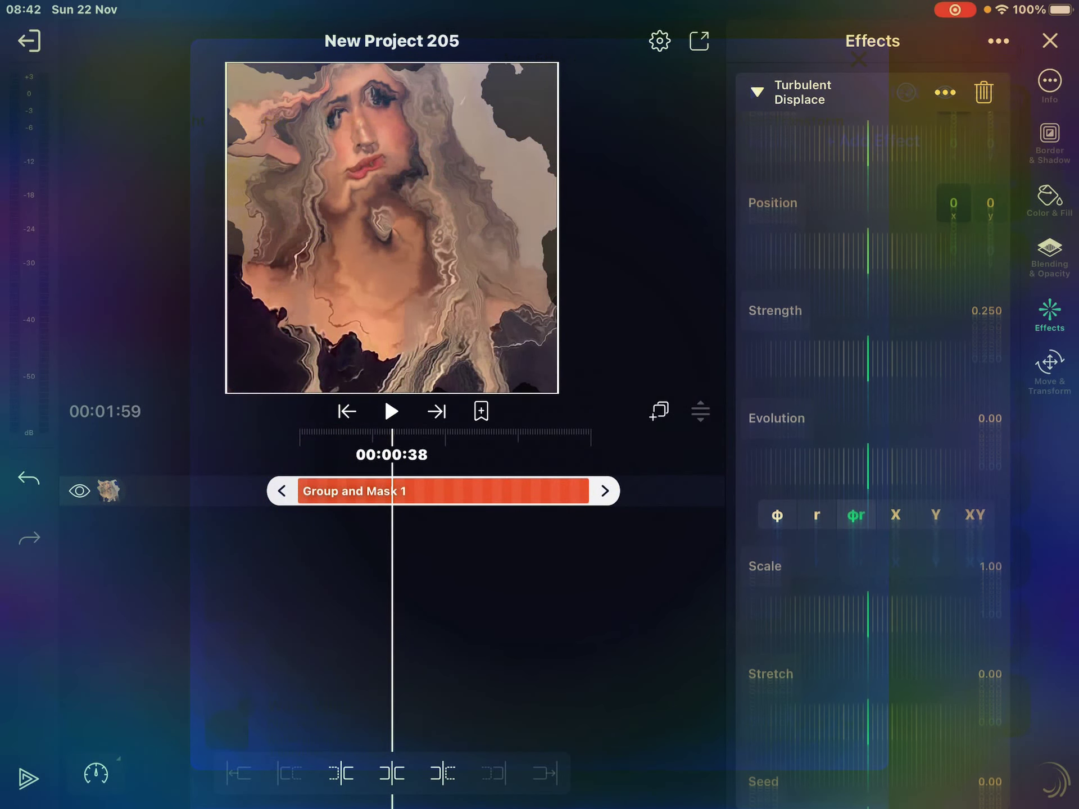
# Set Turbulent Displace to XY mode, Octaves 1, and Position about -500 x, 494 y
pyautogui.click(975, 515)
pyautogui.scroll(-5, 872, 422)
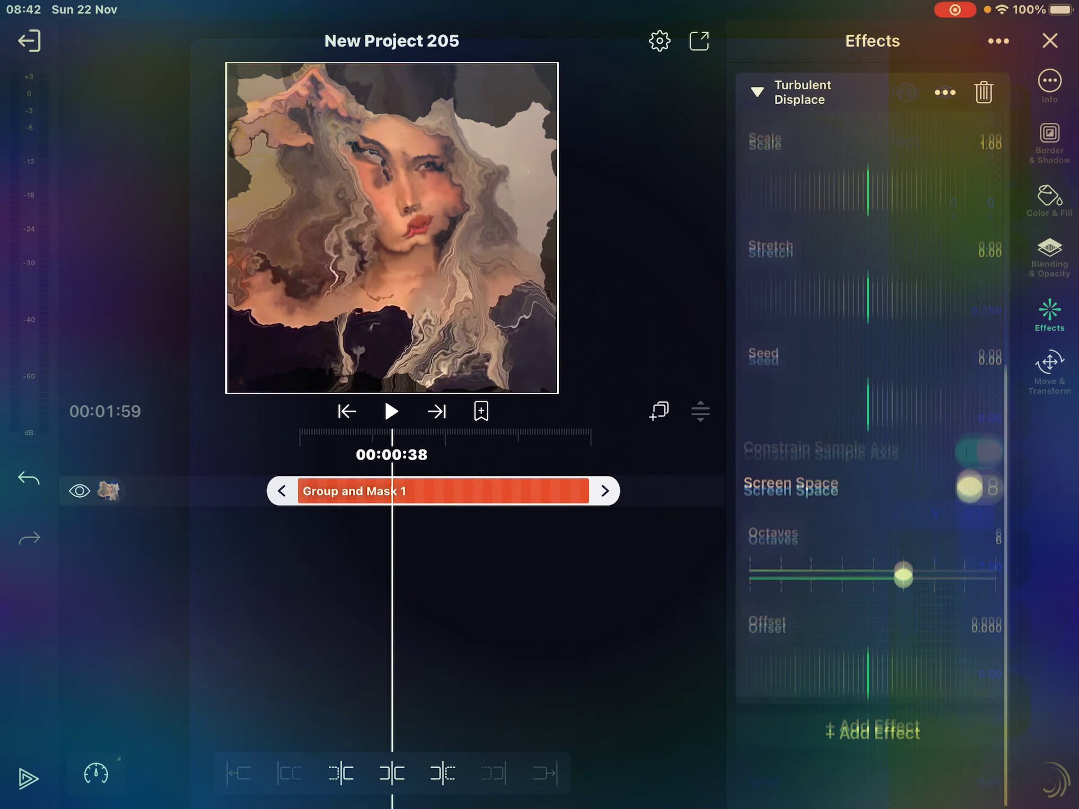
pyautogui.moveTo(903, 577); pyautogui.dragTo(750, 587)
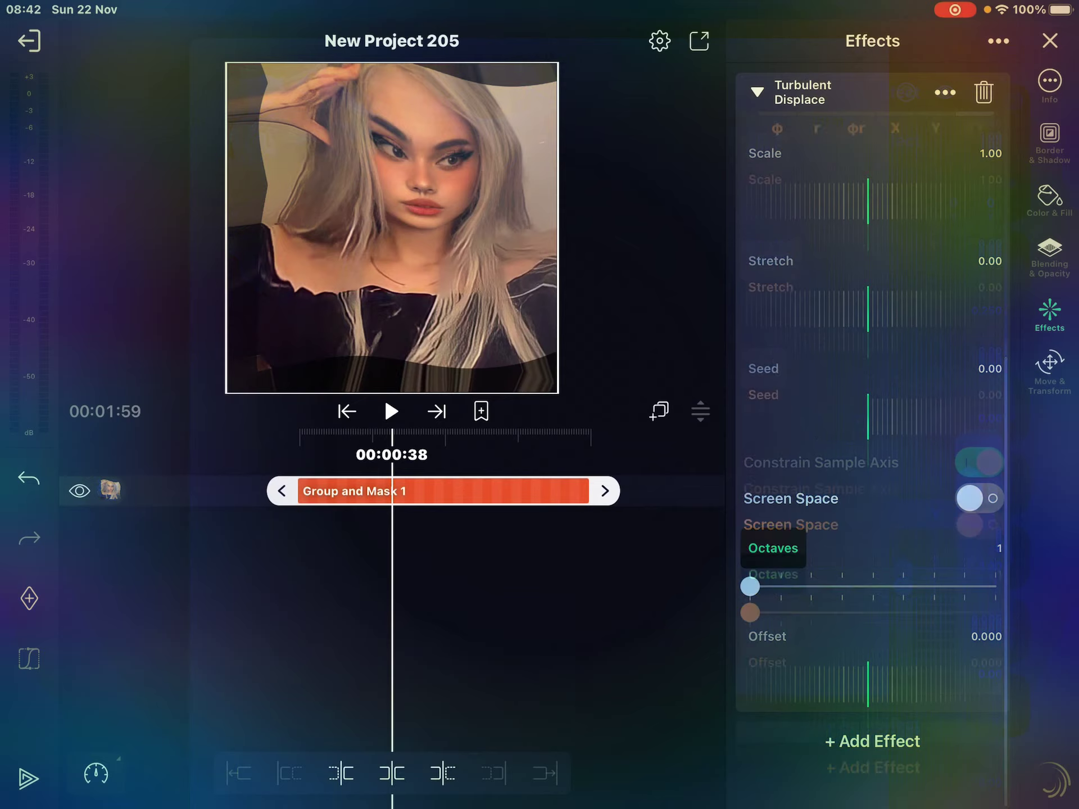
pyautogui.scroll(10, 873, 421)
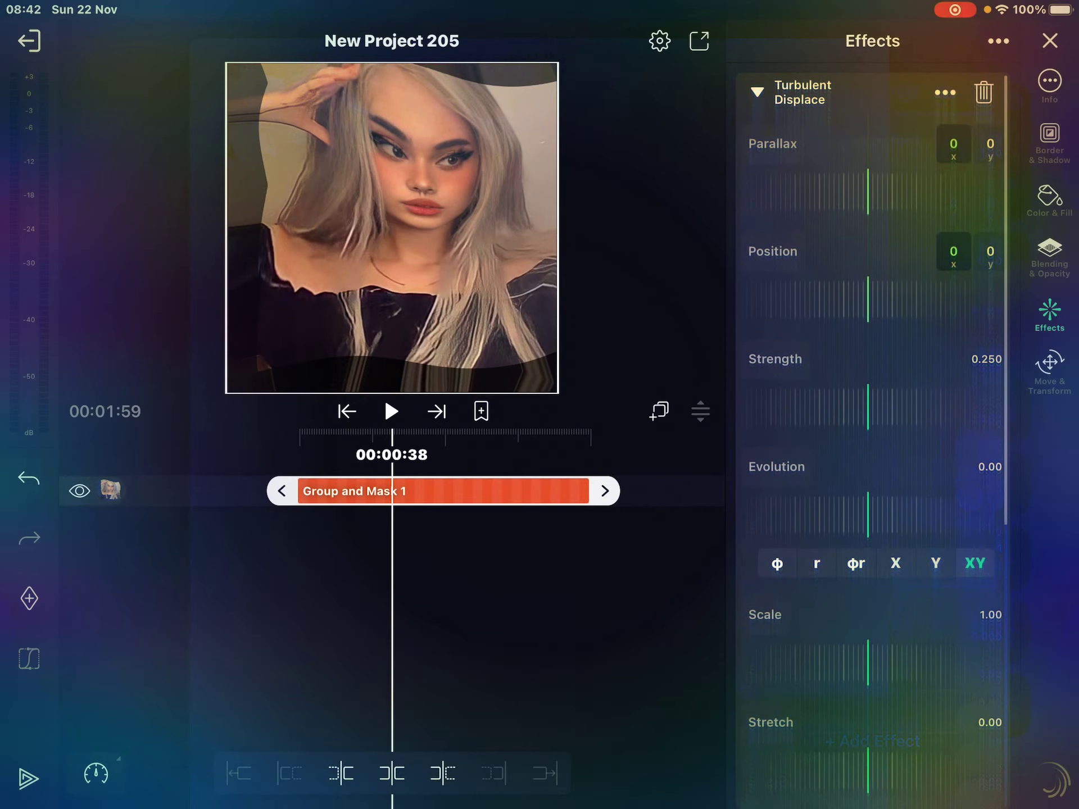
pyautogui.moveTo(869, 300); pyautogui.dragTo(953, 300)
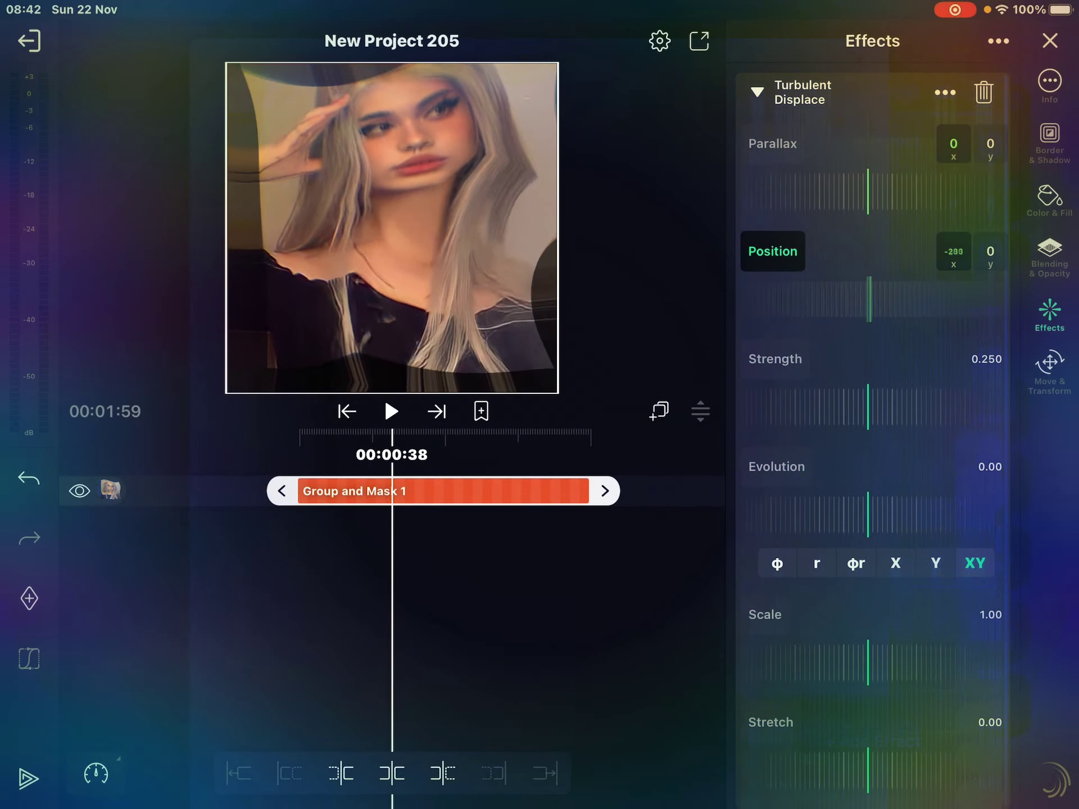
pyautogui.moveTo(868, 299); pyautogui.dragTo(953, 300)
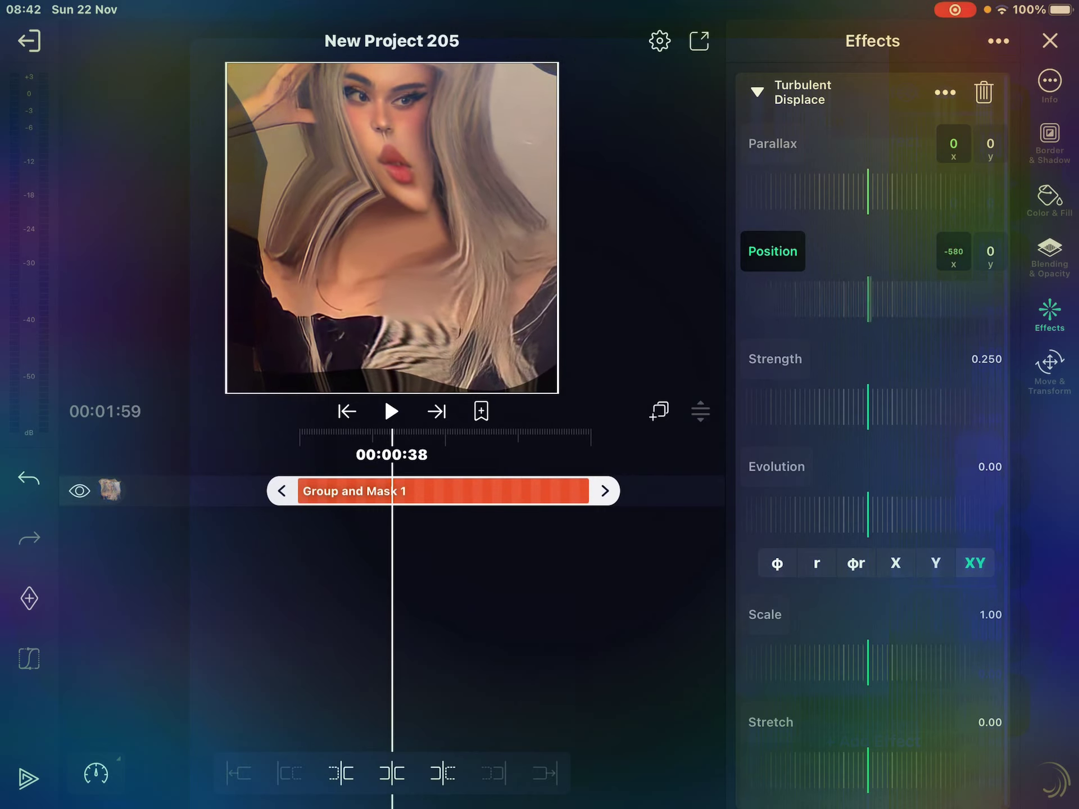
pyautogui.moveTo(868, 300); pyautogui.dragTo(852, 299)
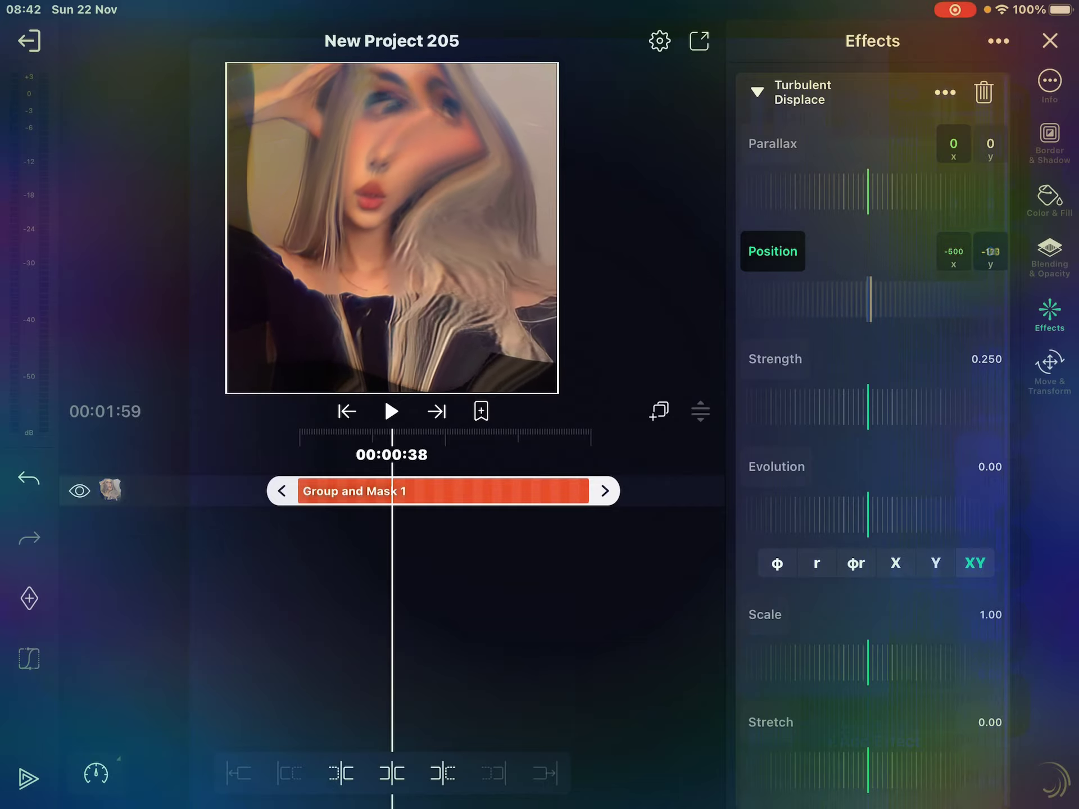
pyautogui.moveTo(869, 300); pyautogui.dragTo(953, 300)
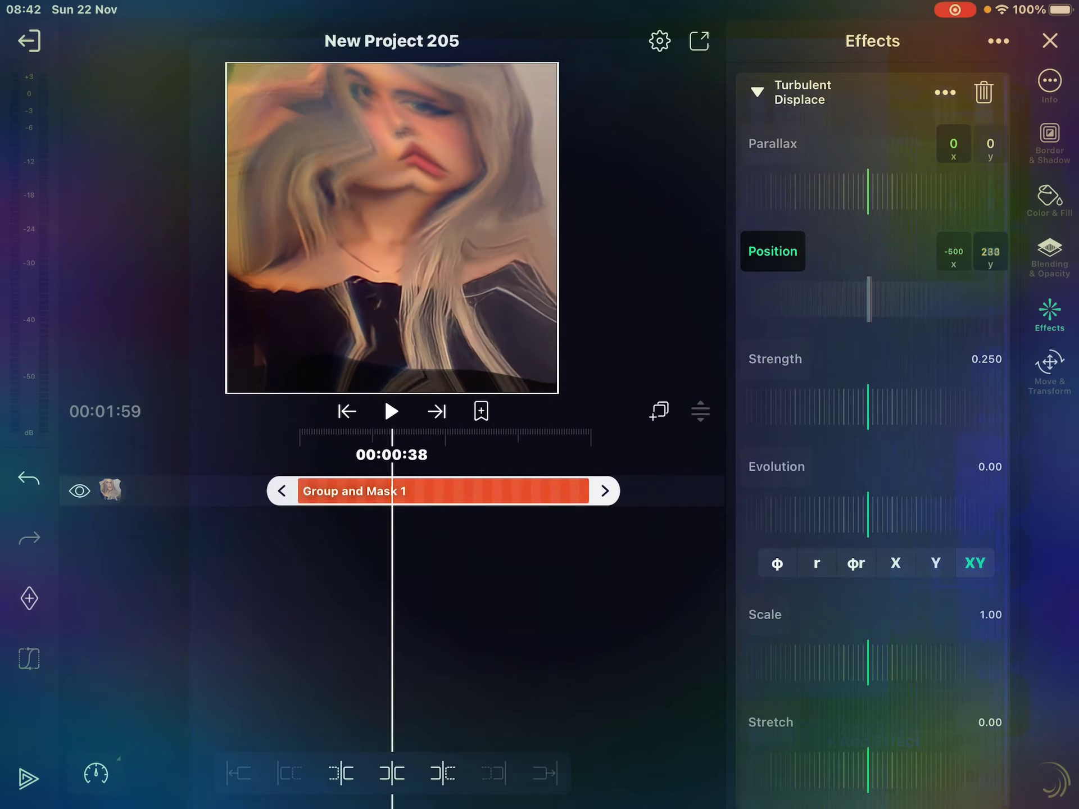
pyautogui.moveTo(868, 299); pyautogui.dragTo(886, 300)
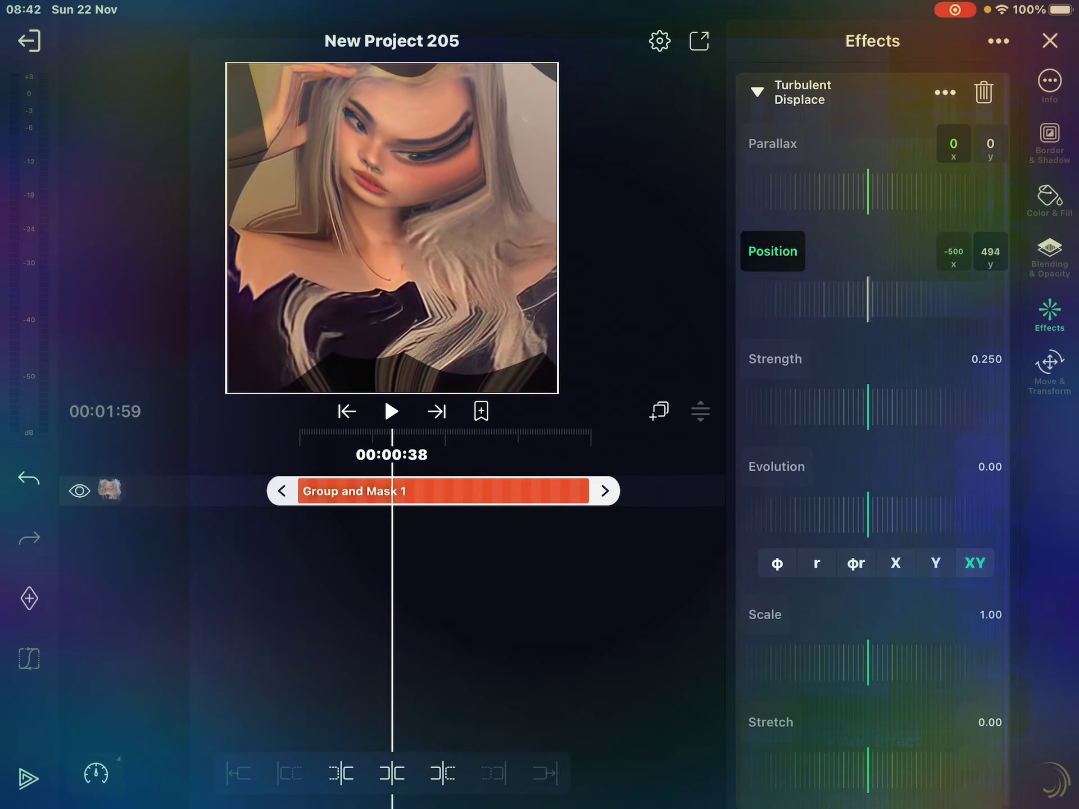
pyautogui.scroll(-3, 872, 421)
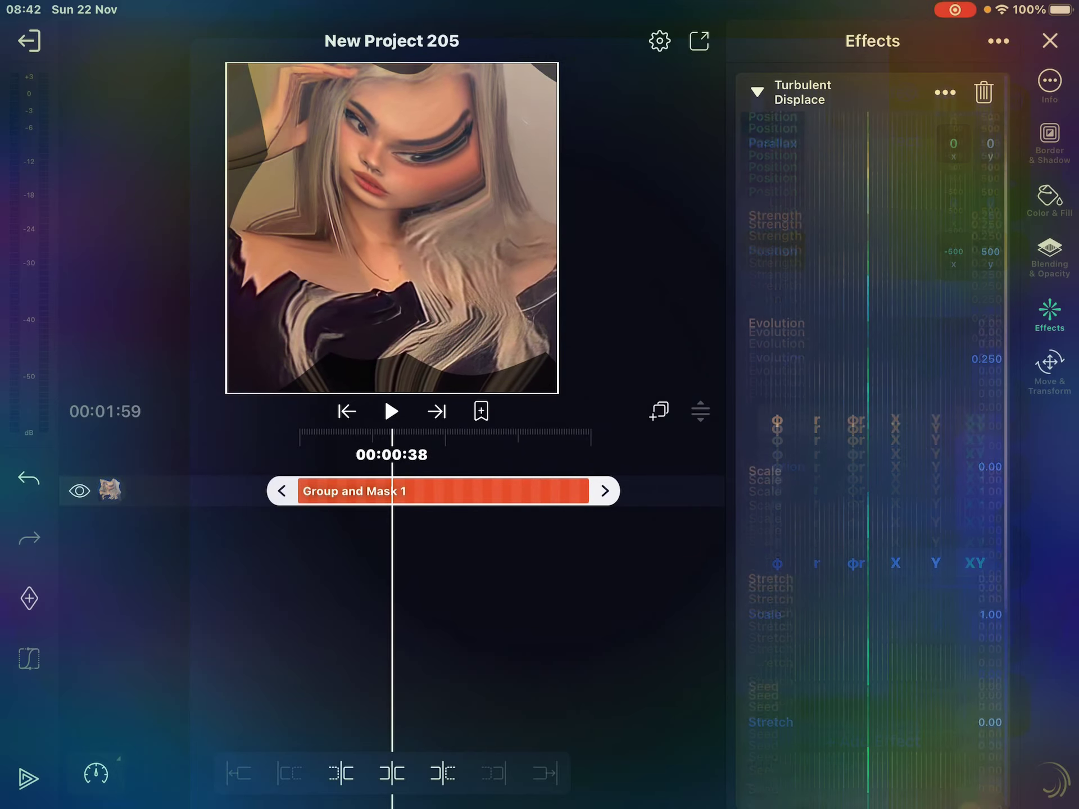
pyautogui.moveTo(869, 502); pyautogui.dragTo(860, 502)
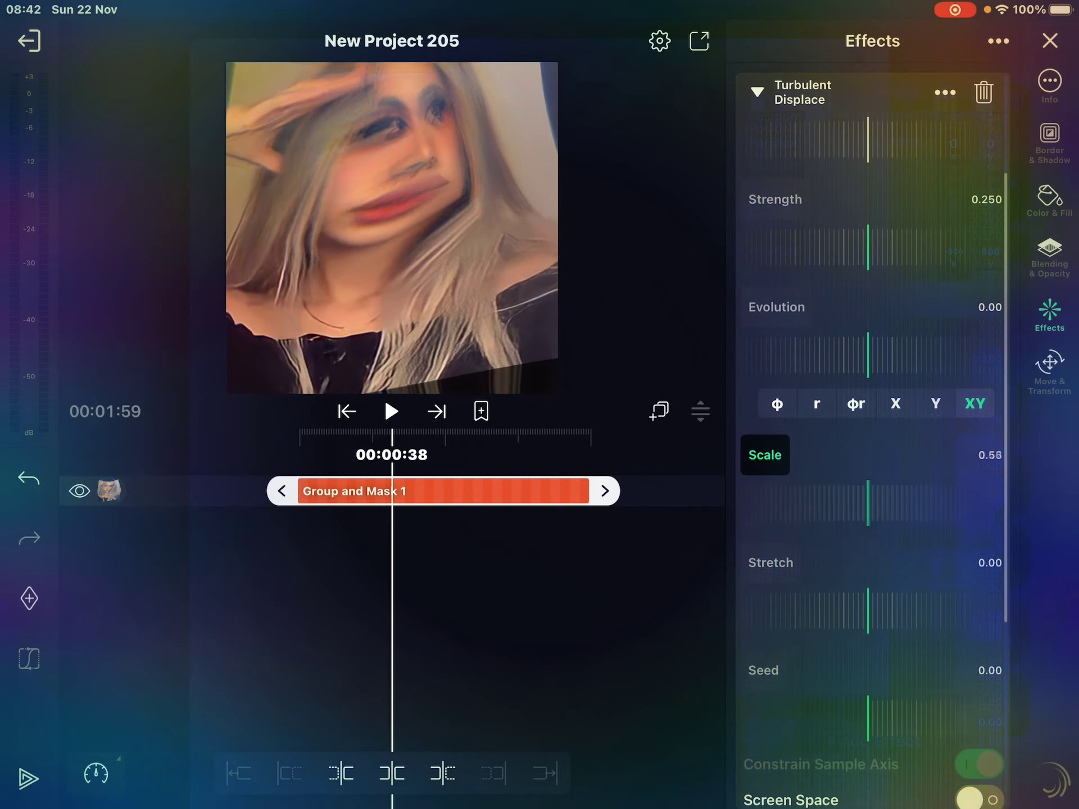
# Scrub Turbulent Displace to Strength 0.771, Scale 0.39 and Evolution -0.46
pyautogui.moveTo(869, 354); pyautogui.dragTo(885, 354)
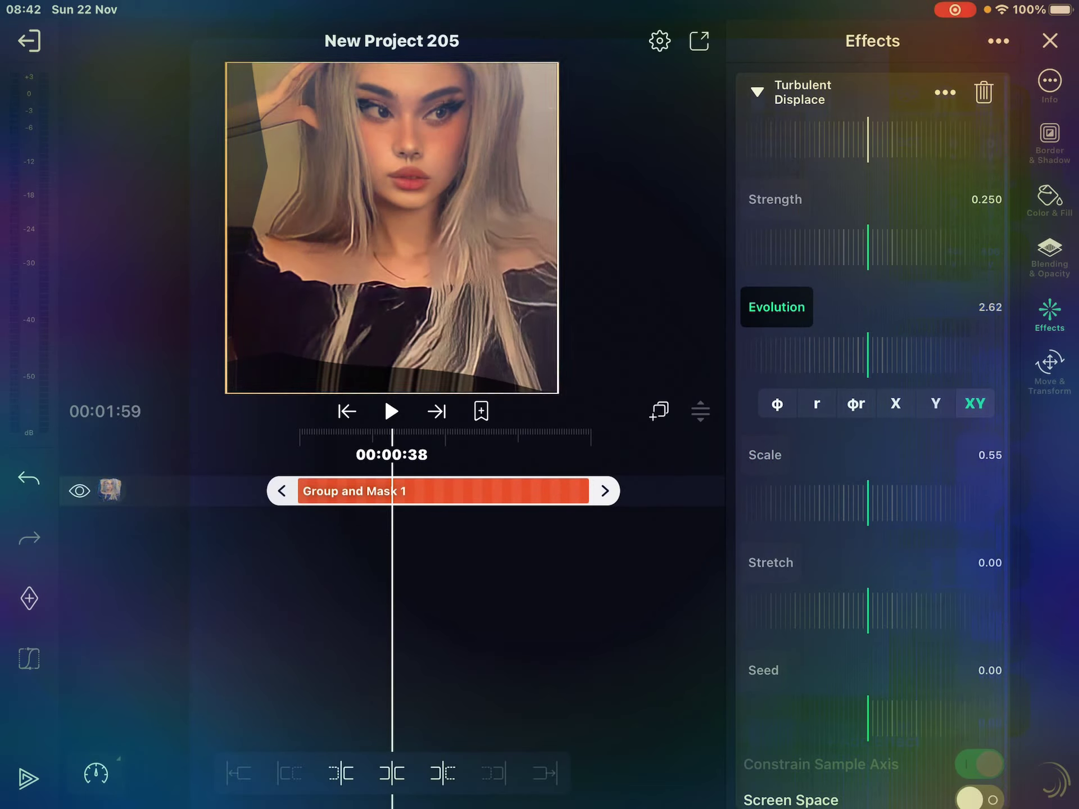
pyautogui.click(869, 502)
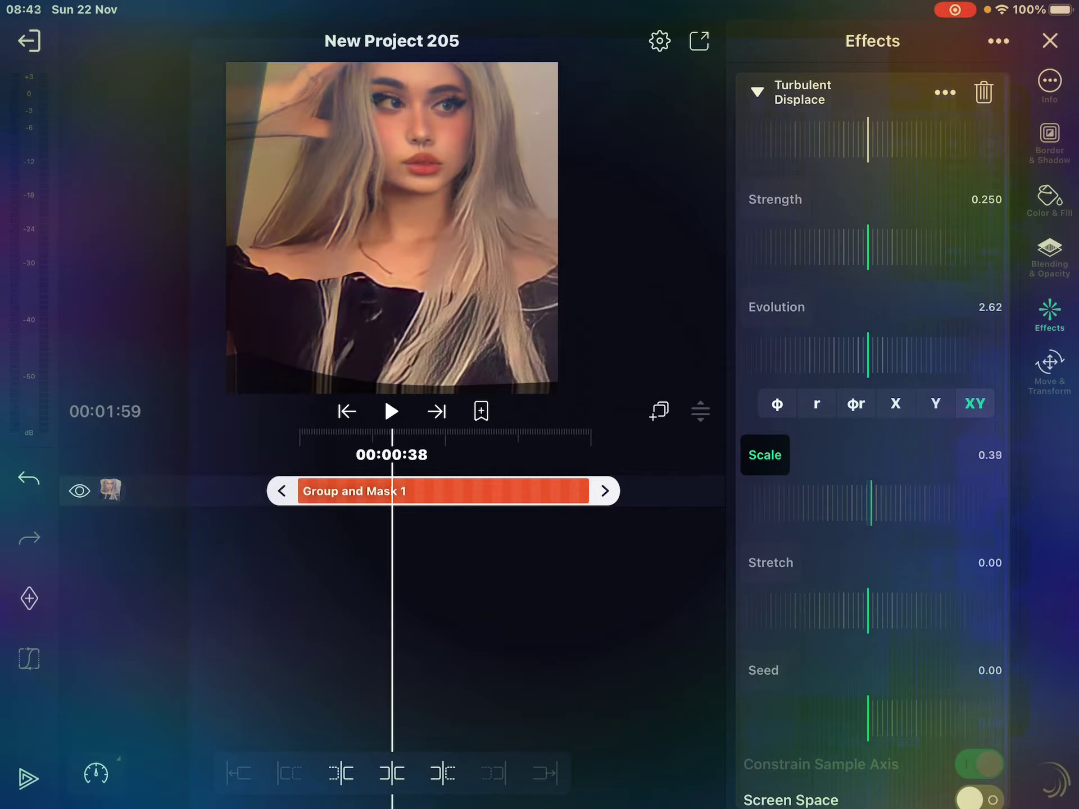
pyautogui.moveTo(871, 501); pyautogui.dragTo(868, 502)
pyautogui.click(869, 354)
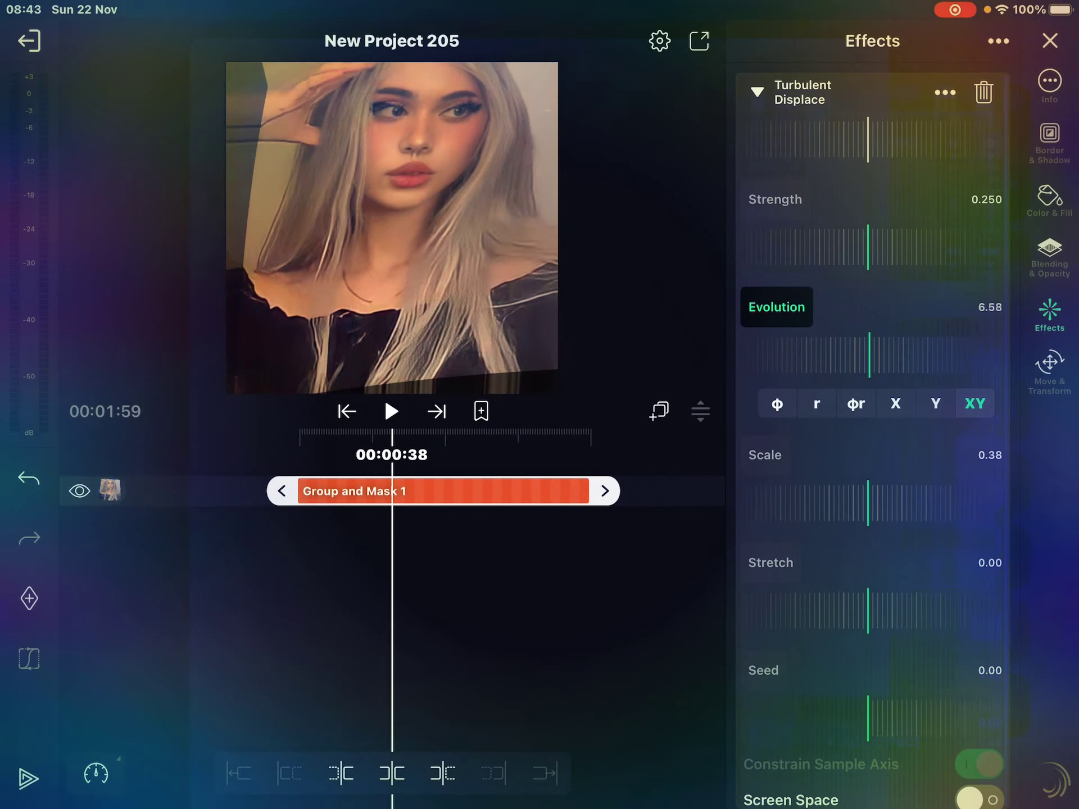
pyautogui.moveTo(869, 502); pyautogui.dragTo(881, 502)
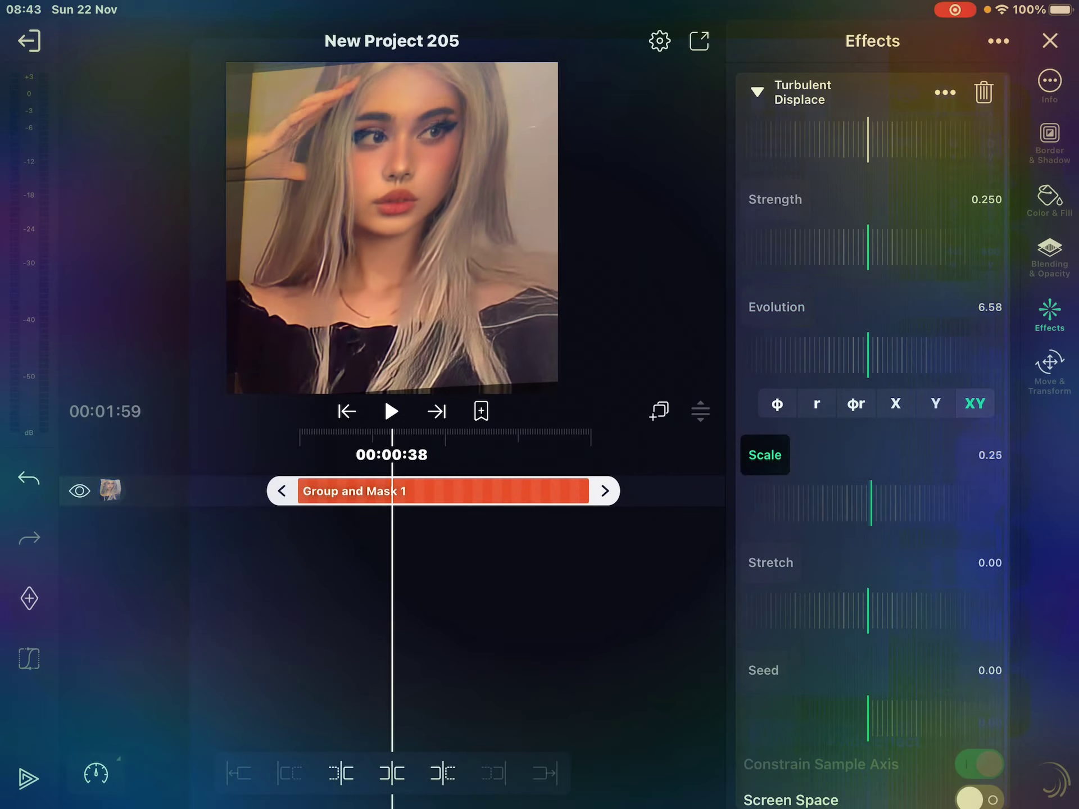
pyautogui.moveTo(877, 247); pyautogui.dragTo(868, 247)
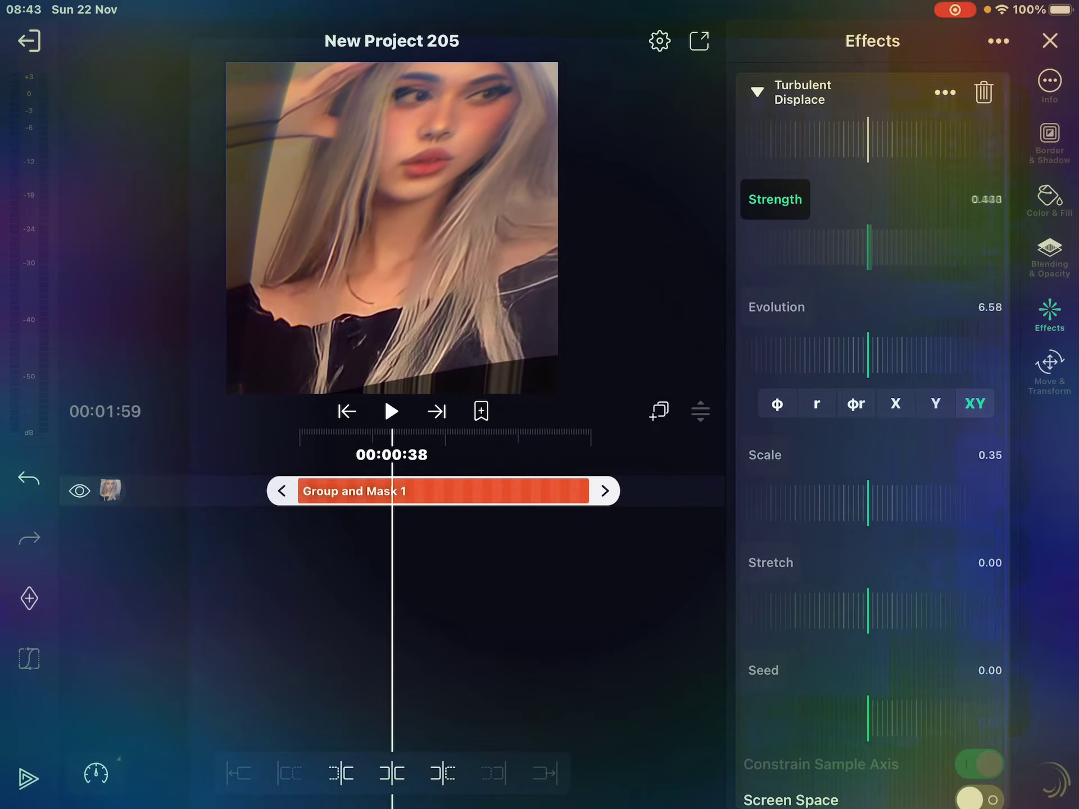
pyautogui.moveTo(869, 502); pyautogui.dragTo(873, 502)
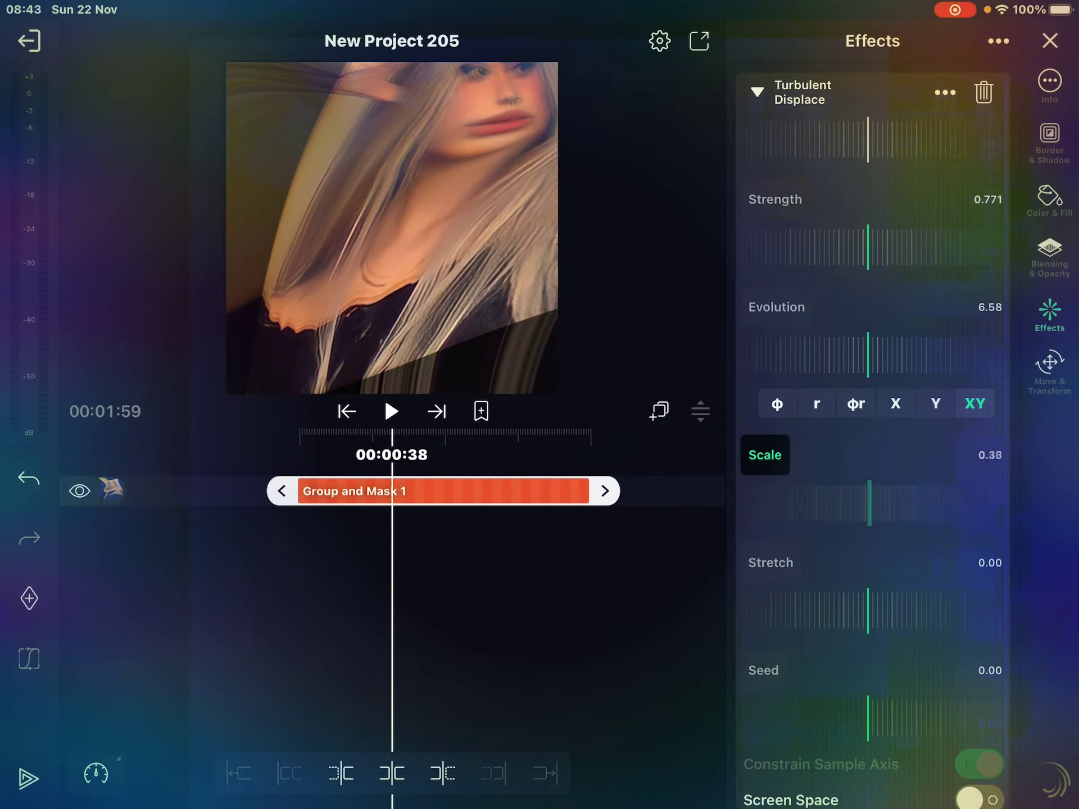
pyautogui.moveTo(877, 355); pyautogui.dragTo(872, 354)
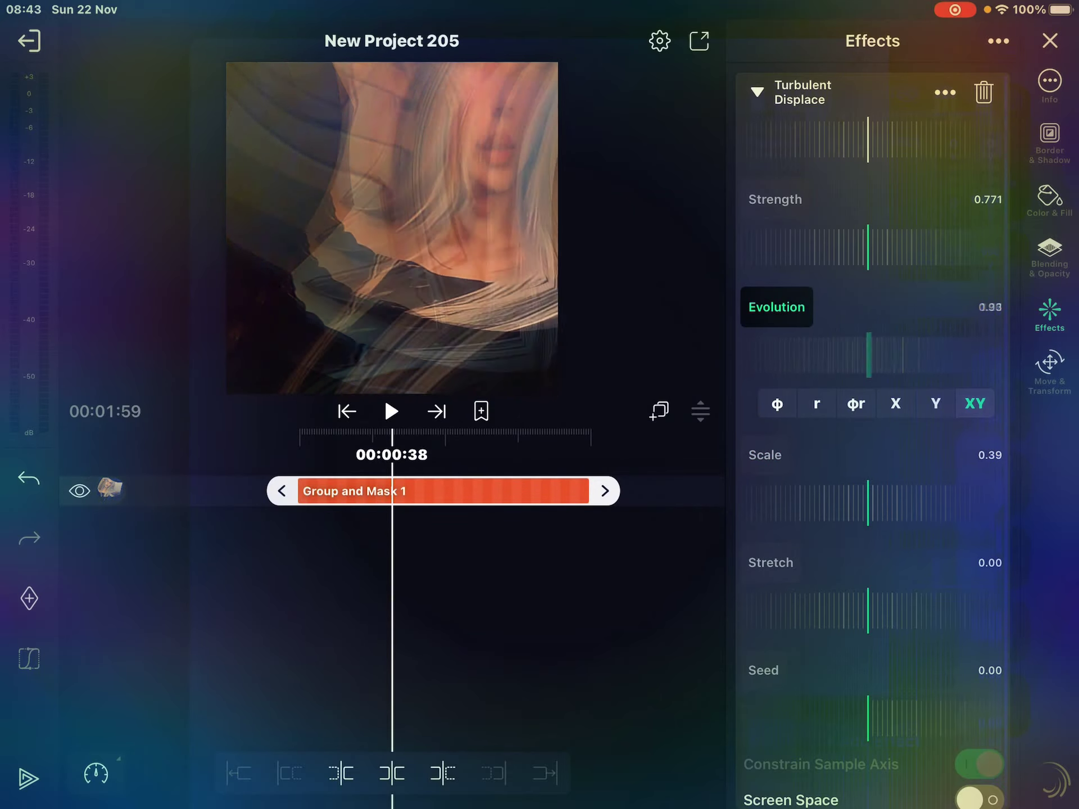
pyautogui.moveTo(878, 354)
pyautogui.mouseDown()
pyautogui.moveTo(860, 354)
pyautogui.moveTo(882, 355)
pyautogui.mouseUp()
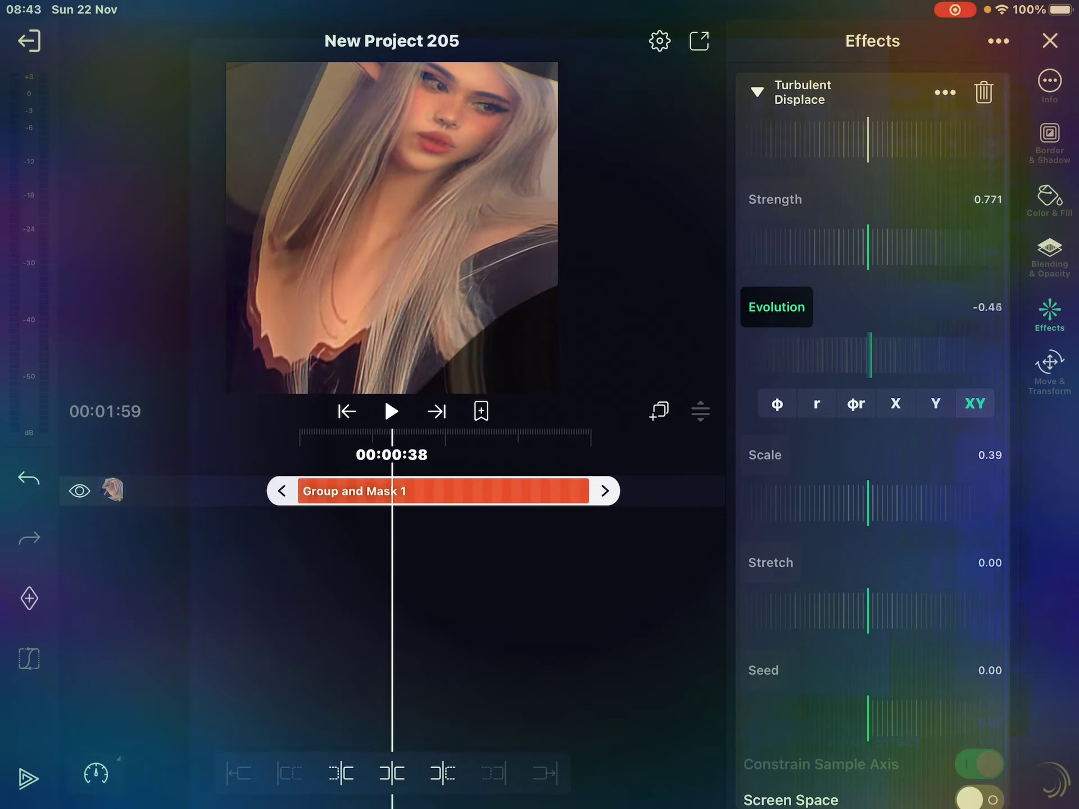
pyautogui.moveTo(877, 503); pyautogui.dragTo(868, 503)
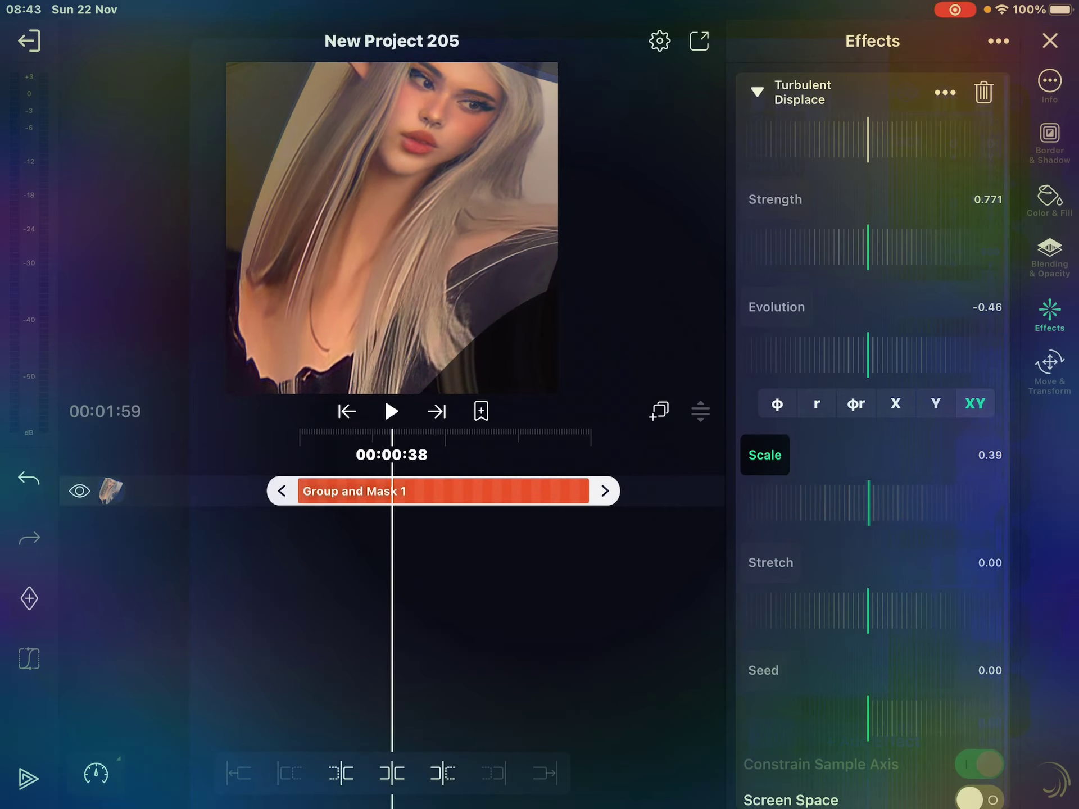
pyautogui.scroll(-5, 872, 456)
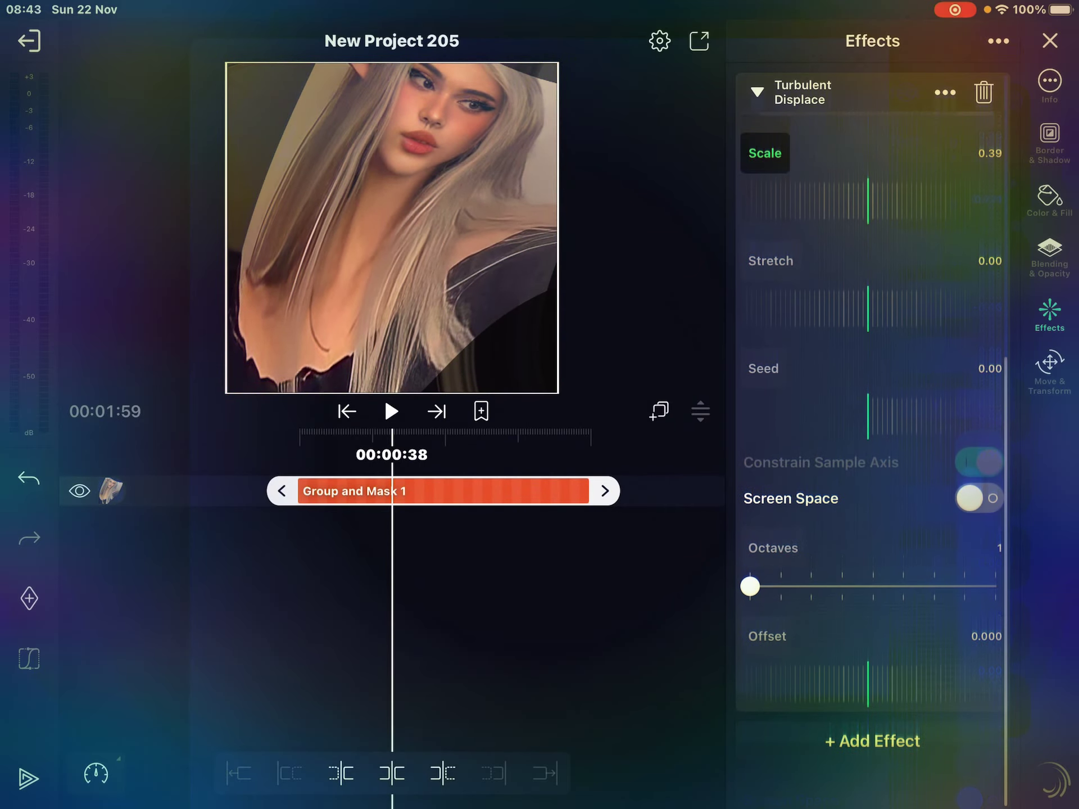
# Try Octaves 2, then settle Turbulent Displace at Strength 0.541, Scale 0.33, Evolution 0.00
pyautogui.moveTo(750, 586); pyautogui.dragTo(780, 586)
pyautogui.moveTo(868, 203); pyautogui.dragTo(911, 203)
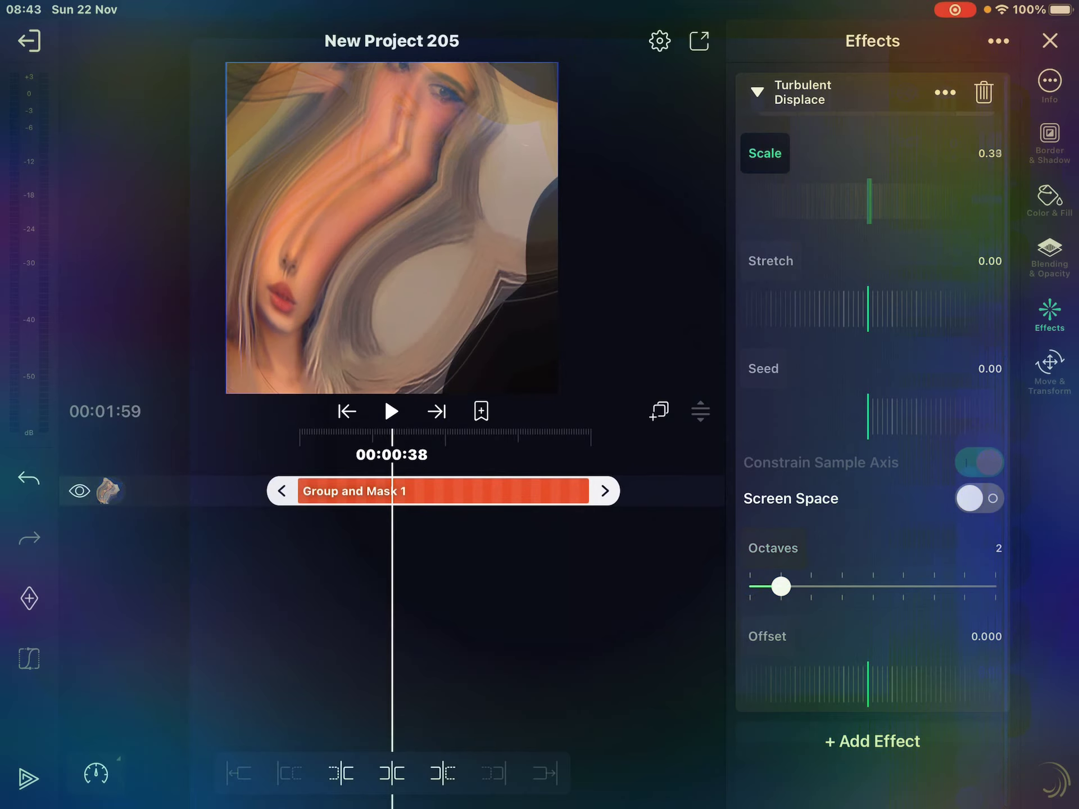
pyautogui.scroll(3, 872, 422)
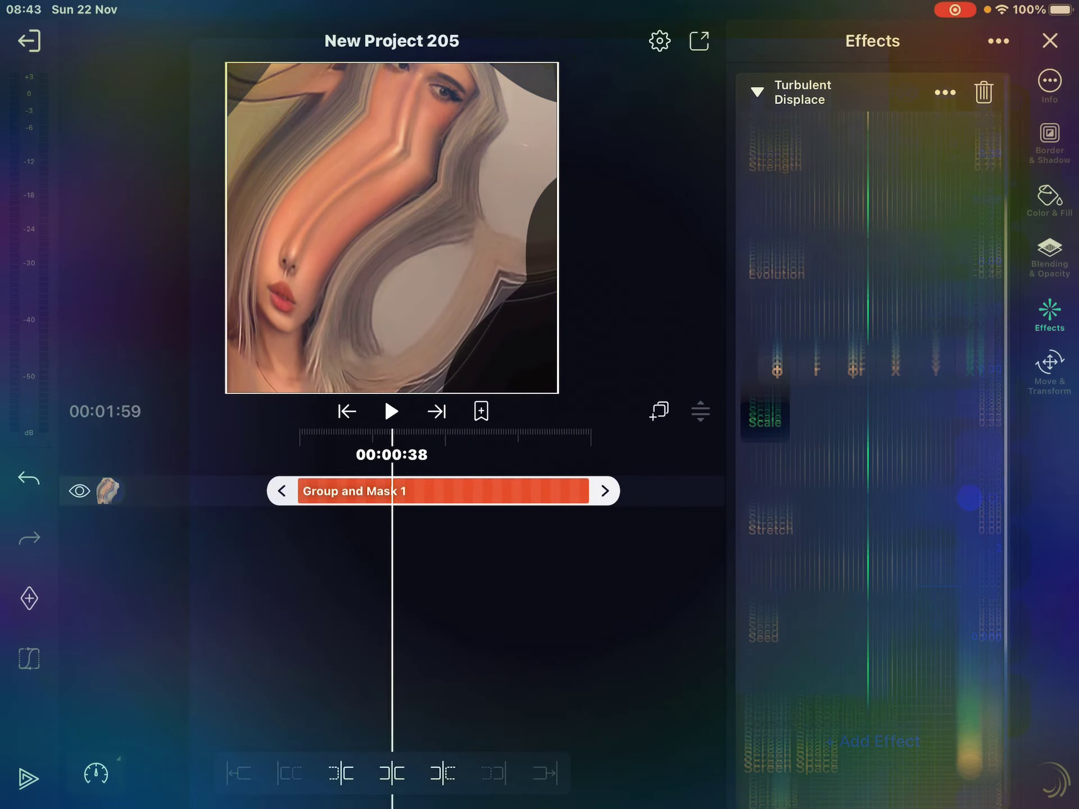
pyautogui.moveTo(843, 267); pyautogui.dragTo(894, 267)
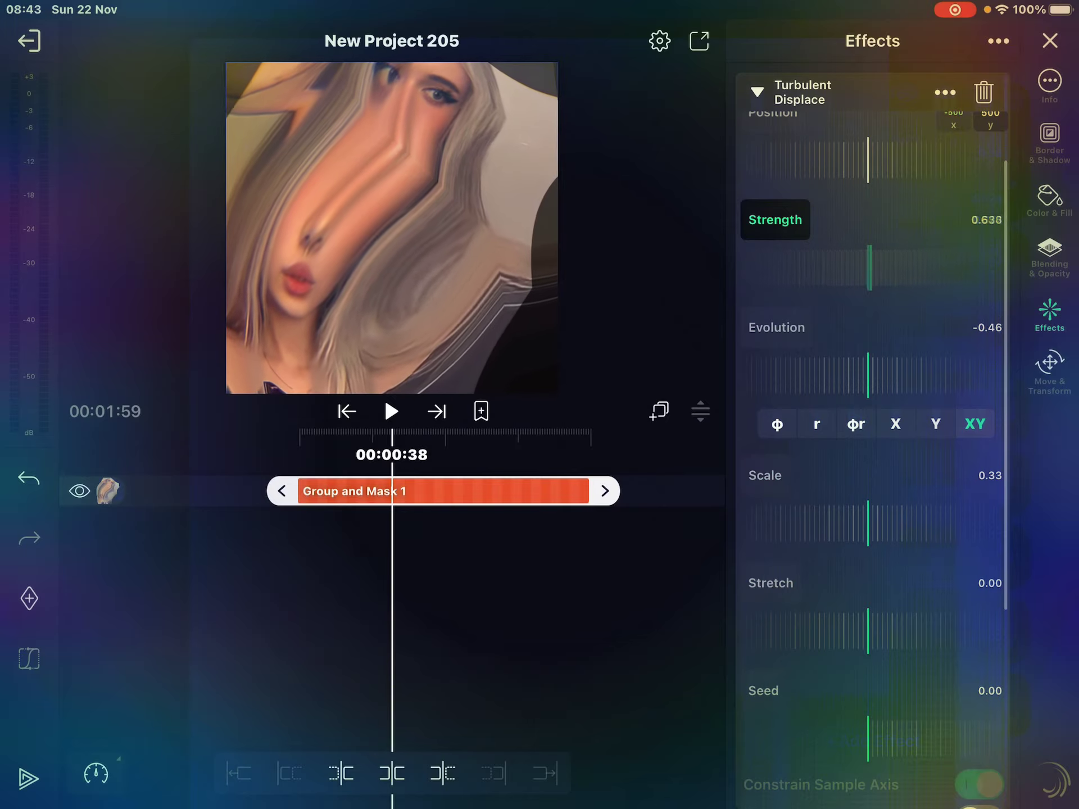
pyautogui.scroll(-2, 873, 422)
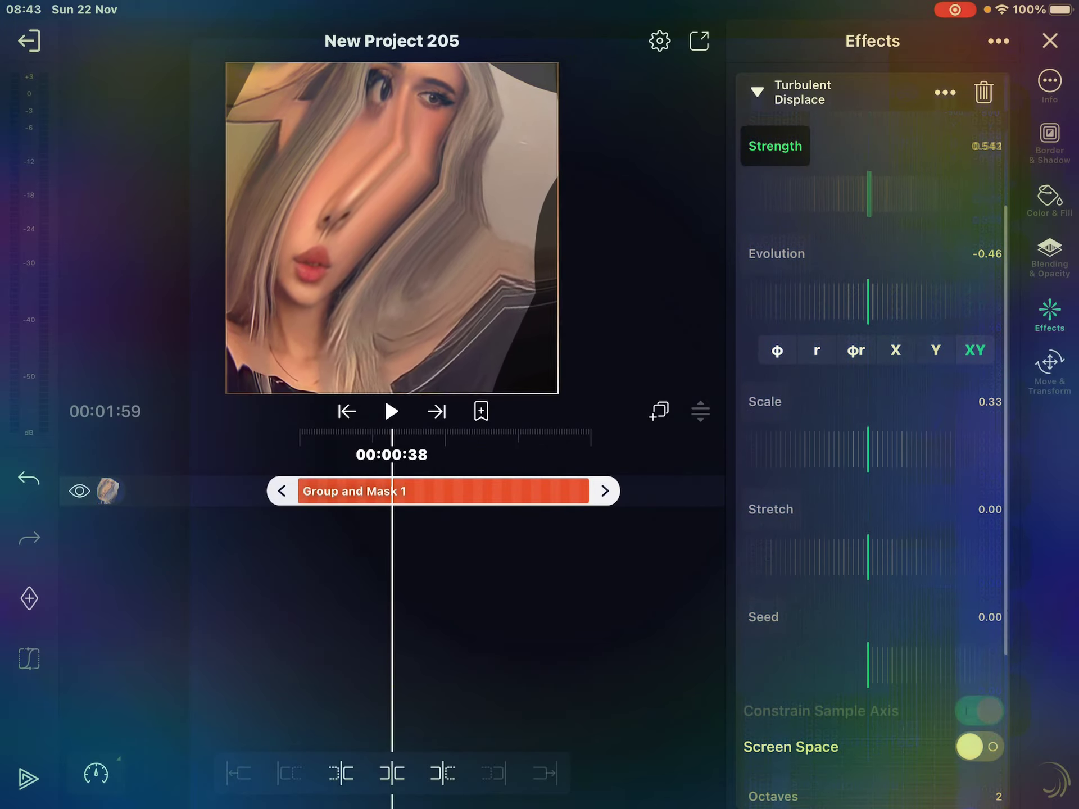
pyautogui.moveTo(868, 450)
pyautogui.mouseDown()
pyautogui.moveTo(907, 449)
pyautogui.moveTo(844, 450)
pyautogui.mouseUp()
pyautogui.scroll(-5, 869, 506)
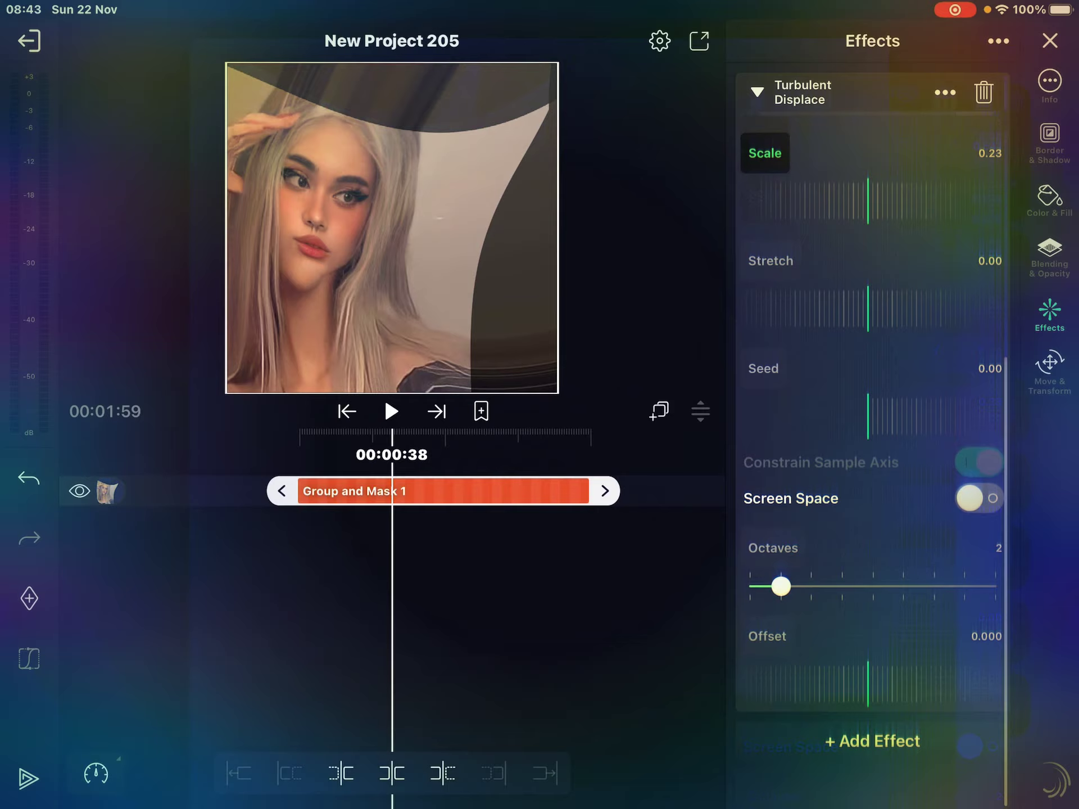
pyautogui.moveTo(780, 582); pyautogui.dragTo(750, 581)
pyautogui.moveTo(868, 249)
pyautogui.mouseDown()
pyautogui.moveTo(927, 249)
pyautogui.moveTo(809, 249)
pyautogui.moveTo(877, 249)
pyautogui.mouseUp()
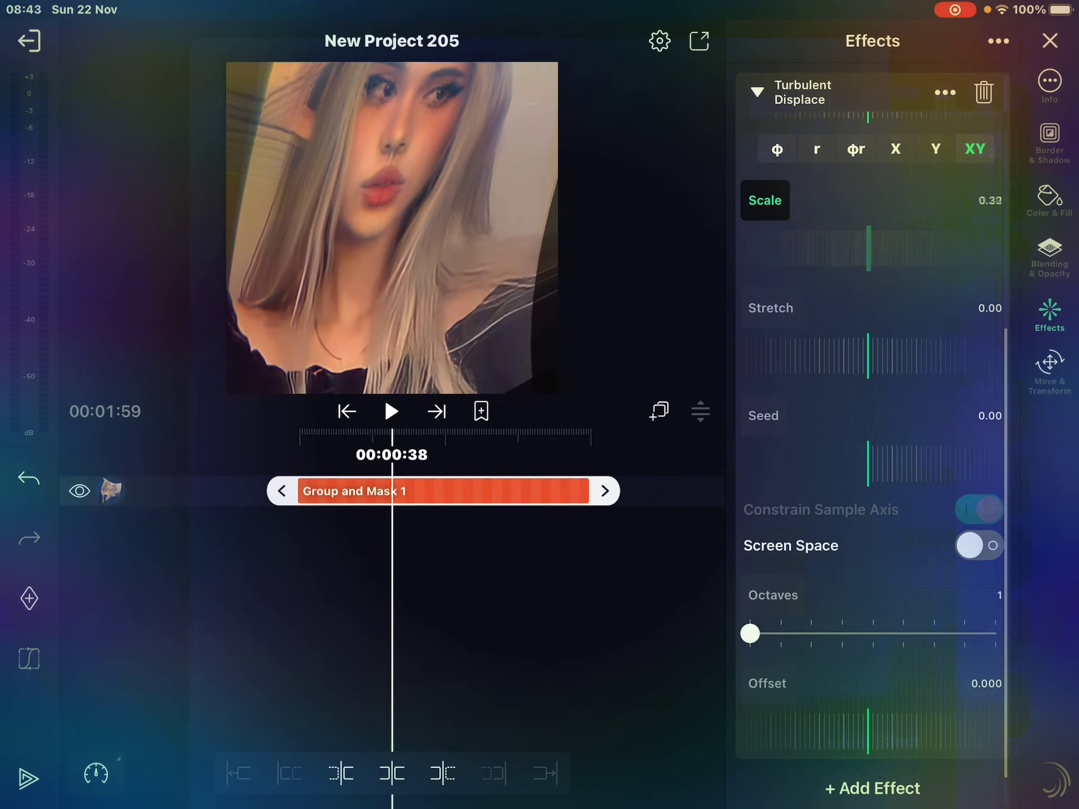
pyautogui.scroll(5, 873, 421)
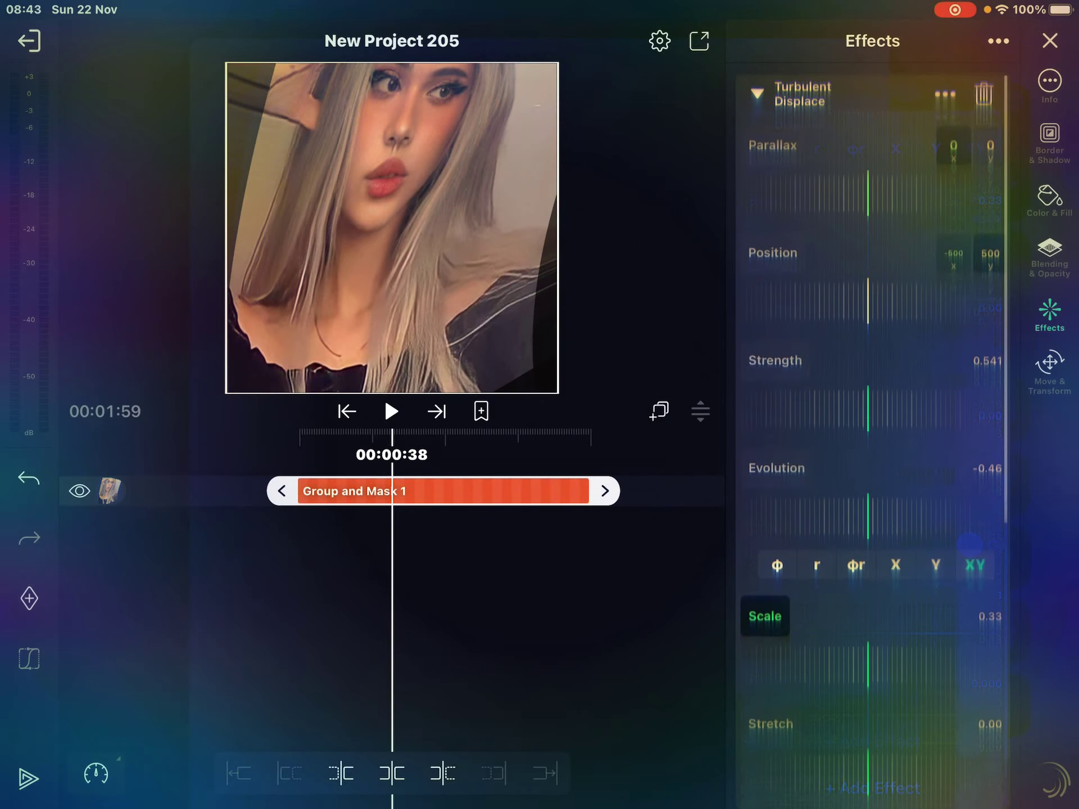
pyautogui.moveTo(928, 515)
pyautogui.mouseDown()
pyautogui.moveTo(792, 515)
pyautogui.moveTo(873, 515)
pyautogui.mouseUp()
# Keyframe Turbulent Displace Strength at 0.796 on the first frame and 0 at the clip end
pyautogui.moveTo(843, 662)
pyautogui.mouseDown()
pyautogui.moveTo(894, 662)
pyautogui.moveTo(881, 662)
pyautogui.mouseUp()
pyautogui.moveTo(869, 406); pyautogui.dragTo(843, 406)
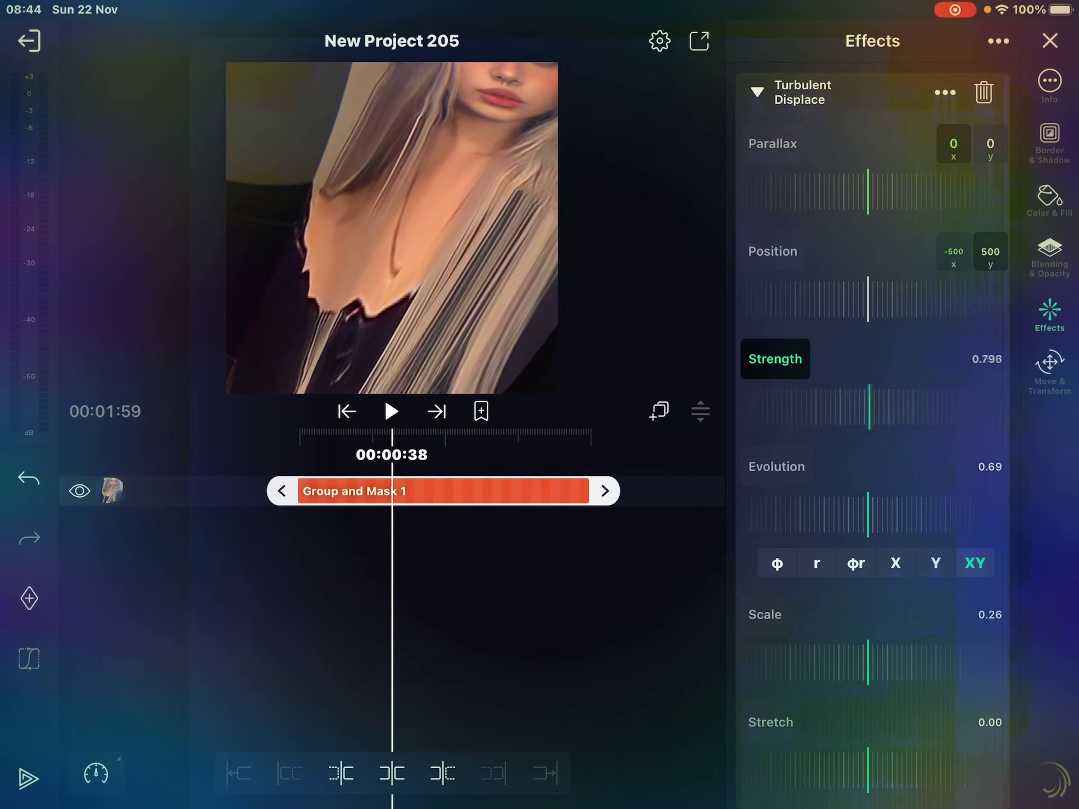
pyautogui.click(347, 411)
pyautogui.click(436, 412)
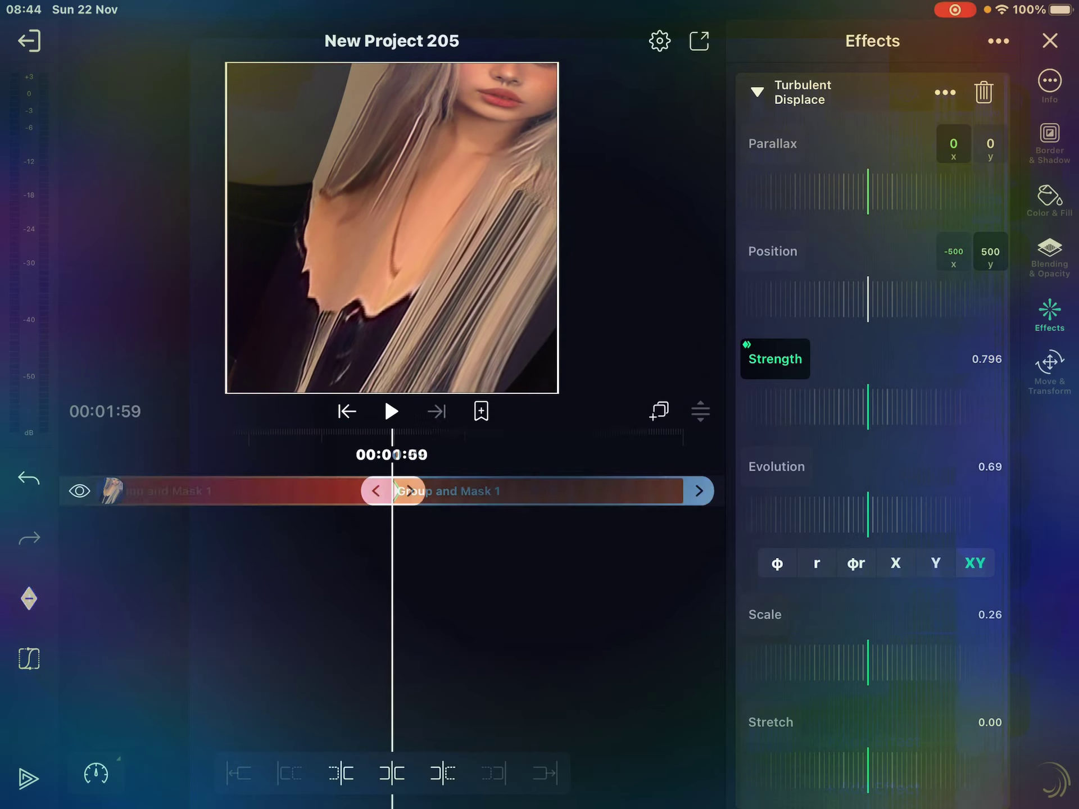
pyautogui.moveTo(843, 406); pyautogui.dragTo(897, 407)
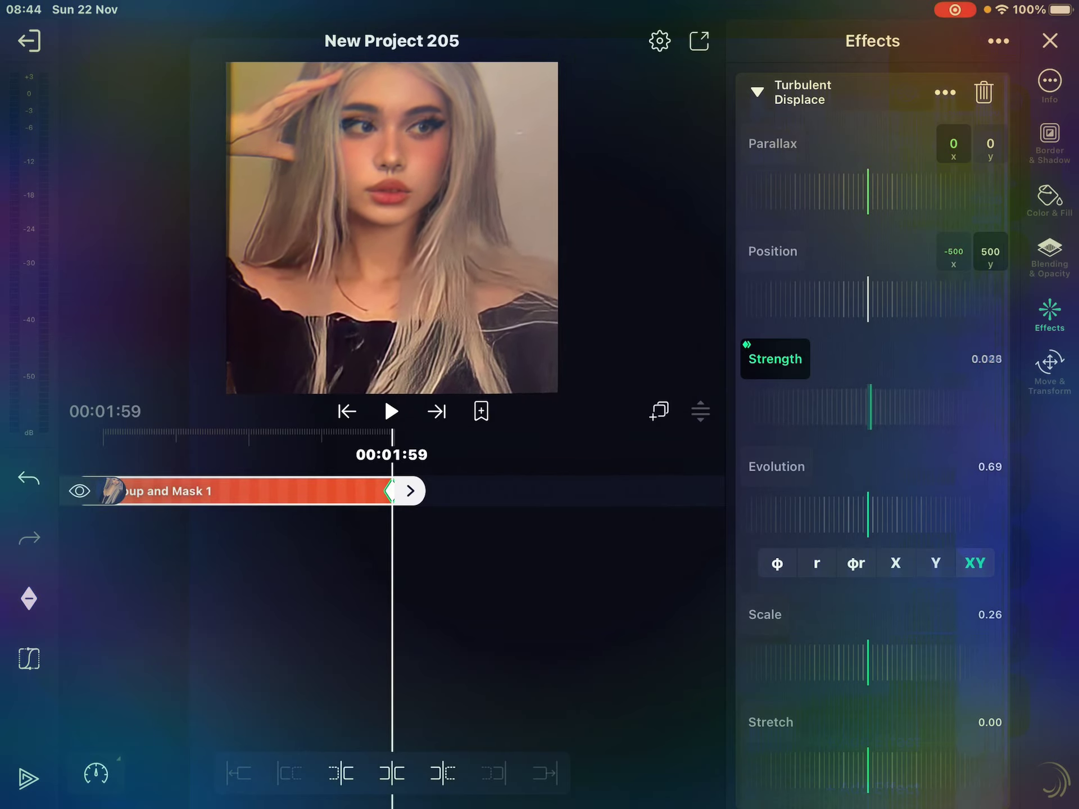
pyautogui.moveTo(211, 548); pyautogui.dragTo(506, 548)
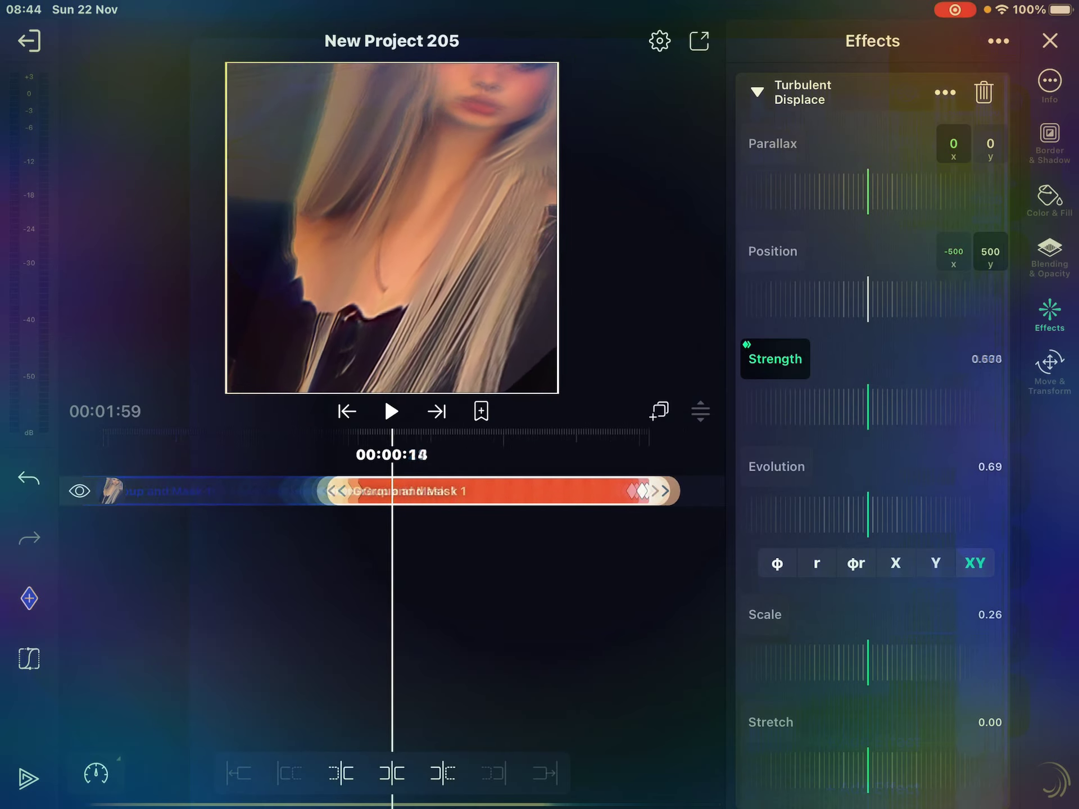
# Add a Scale keyframe and scrub the timeline to preview the animation
pyautogui.click(765, 615)
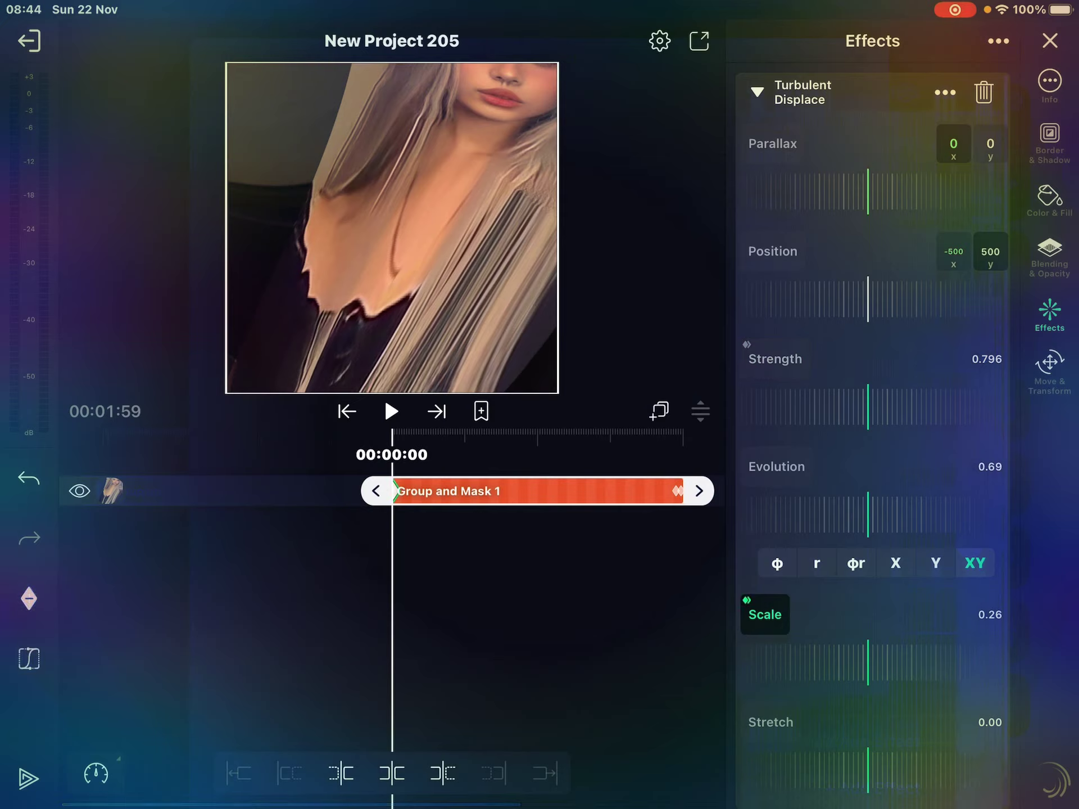
pyautogui.moveTo(893, 662); pyautogui.dragTo(877, 662)
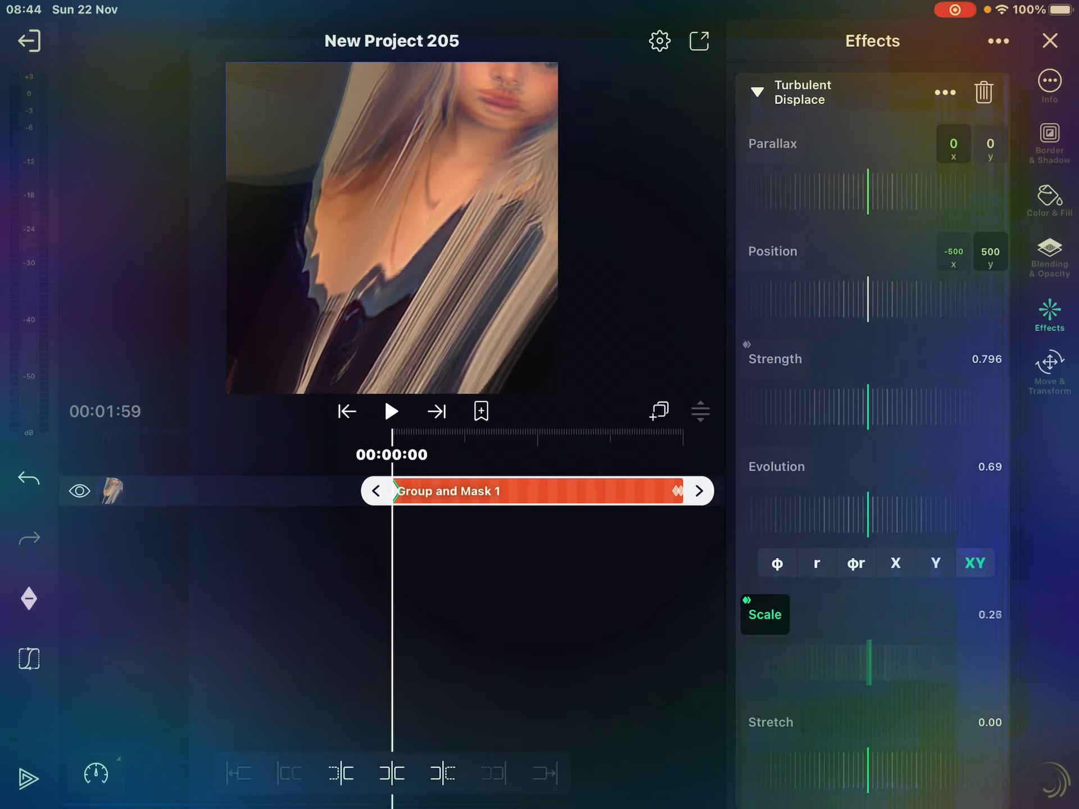
pyautogui.moveTo(506, 548)
pyautogui.mouseDown()
pyautogui.moveTo(219, 548)
pyautogui.moveTo(505, 549)
pyautogui.mouseUp()
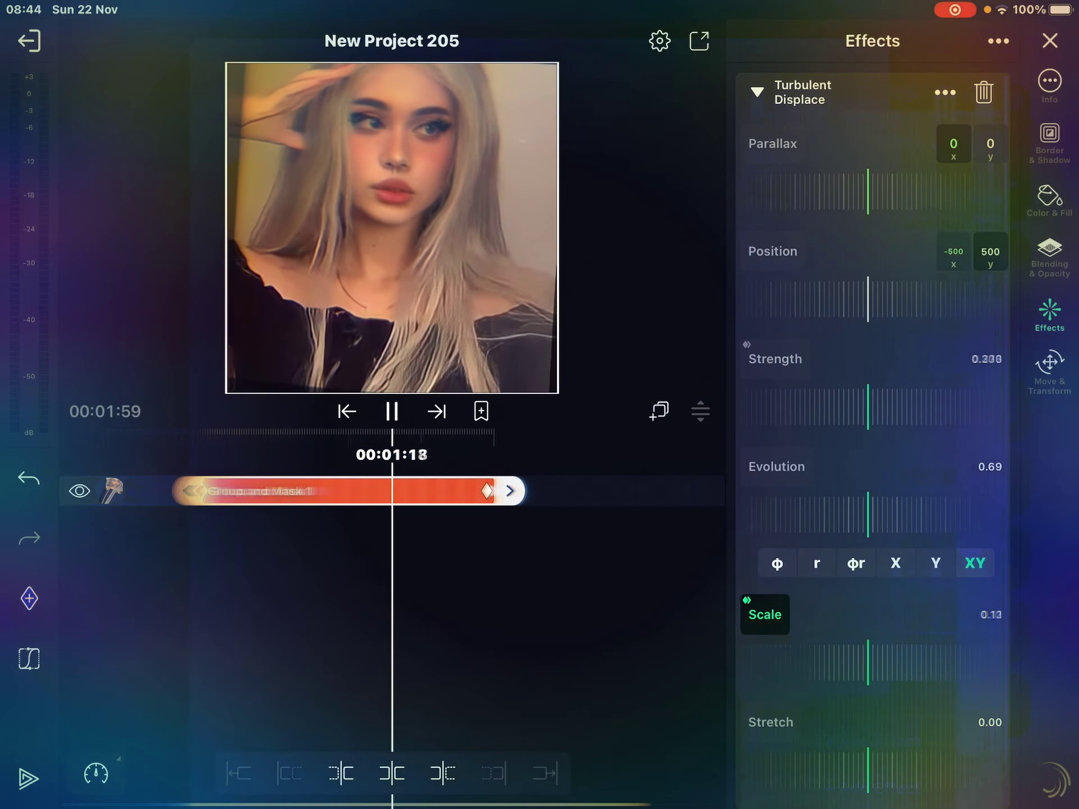
pyautogui.click(757, 91)
pyautogui.moveTo(253, 549); pyautogui.dragTo(443, 548)
# Add a Circular Ripple effect from Distortion/Warp
pyautogui.click(873, 140)
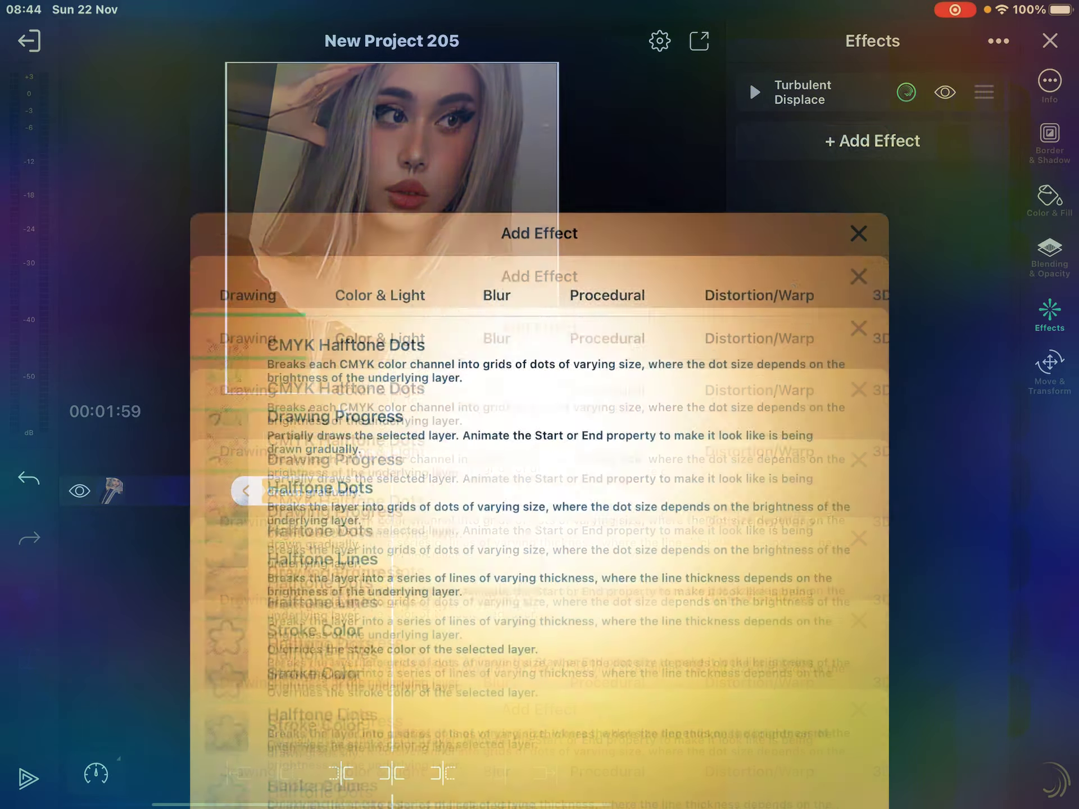
pyautogui.click(759, 120)
pyautogui.click(312, 342)
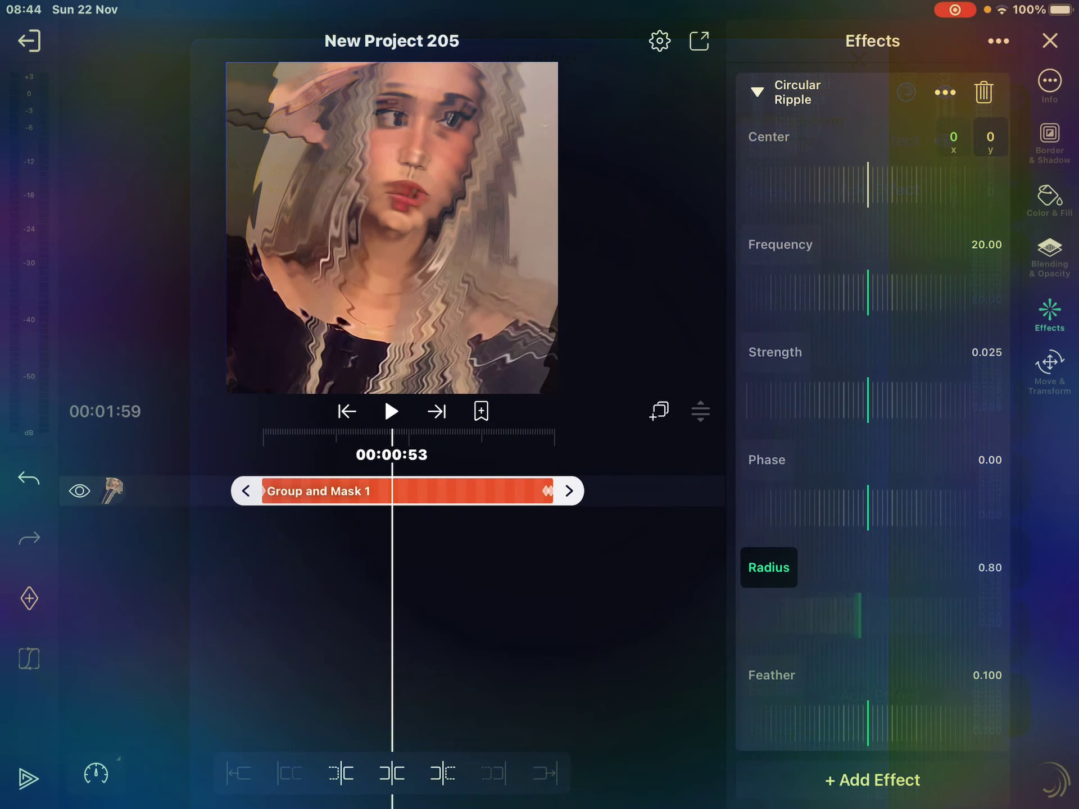
# Set ripple Frequency to 2.33 and keyframe Strength from 0.115 down to 0 at the clip end
pyautogui.moveTo(868, 293); pyautogui.dragTo(919, 293)
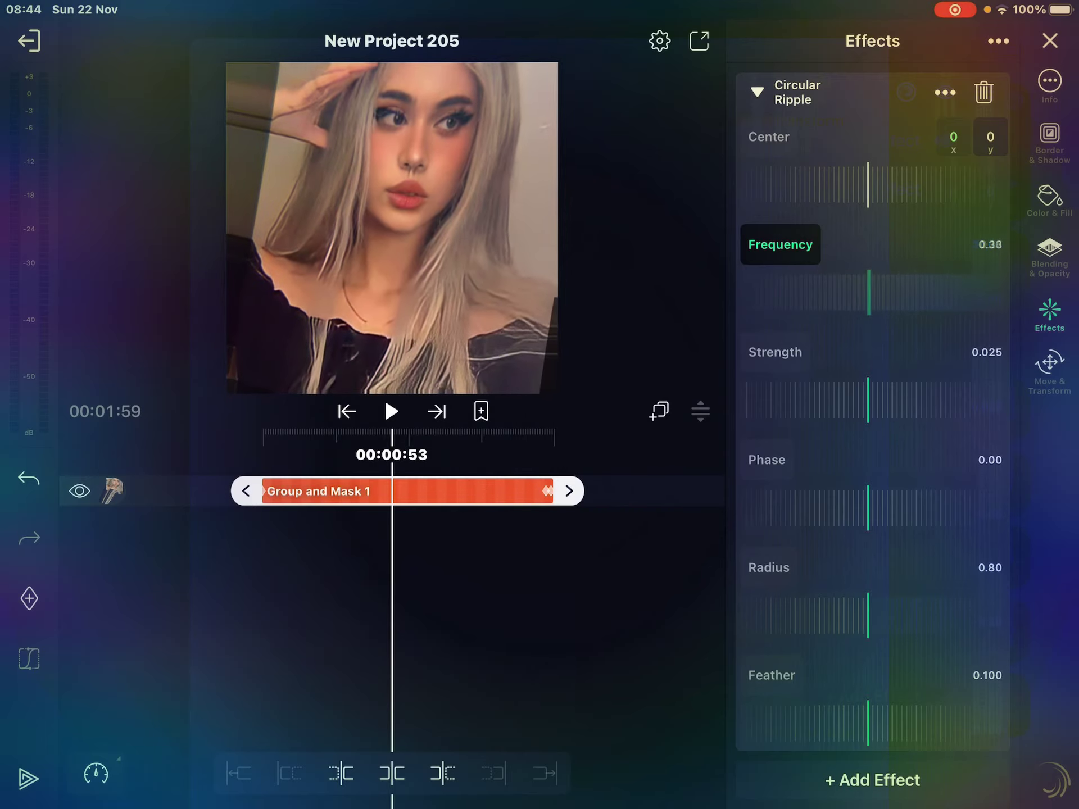
pyautogui.moveTo(895, 292); pyautogui.dragTo(843, 293)
pyautogui.moveTo(894, 401); pyautogui.dragTo(834, 400)
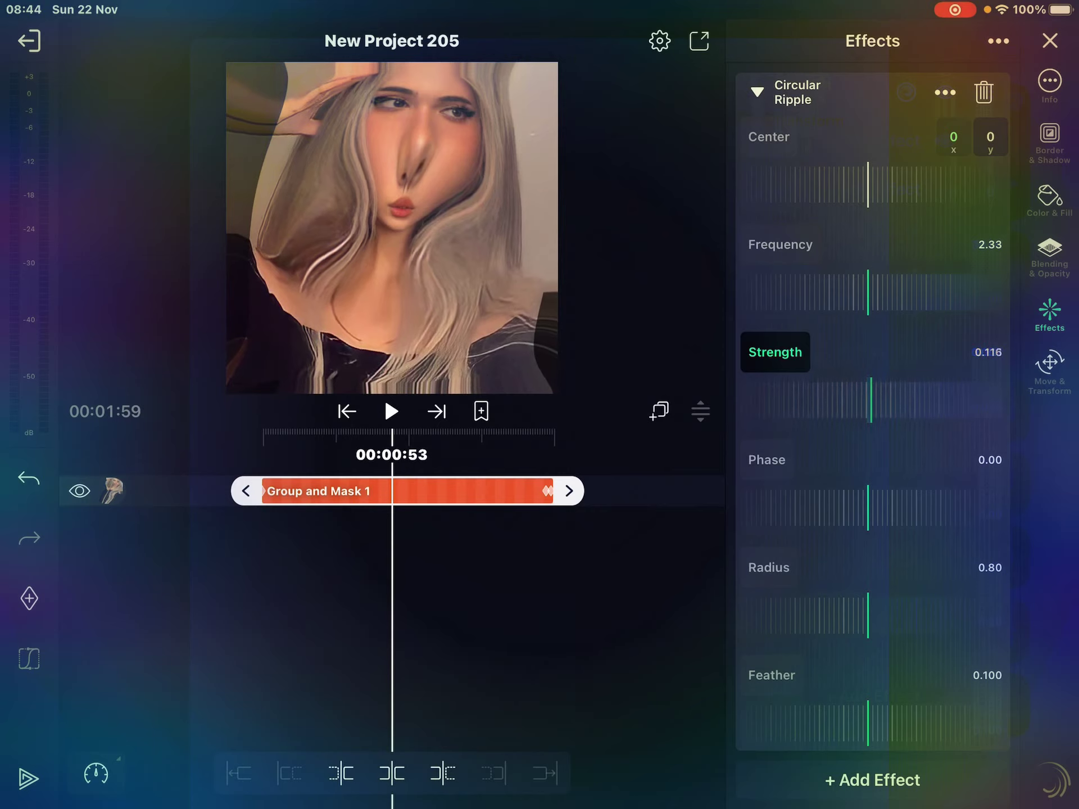
pyautogui.click(346, 411)
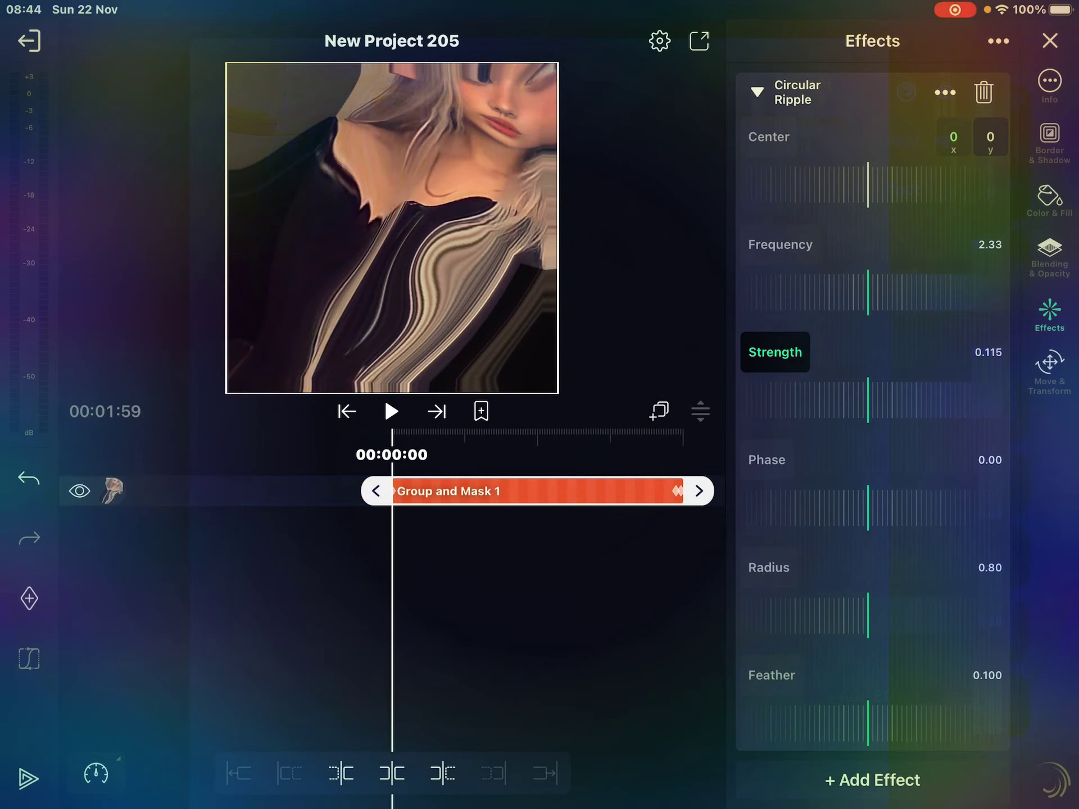
pyautogui.click(437, 411)
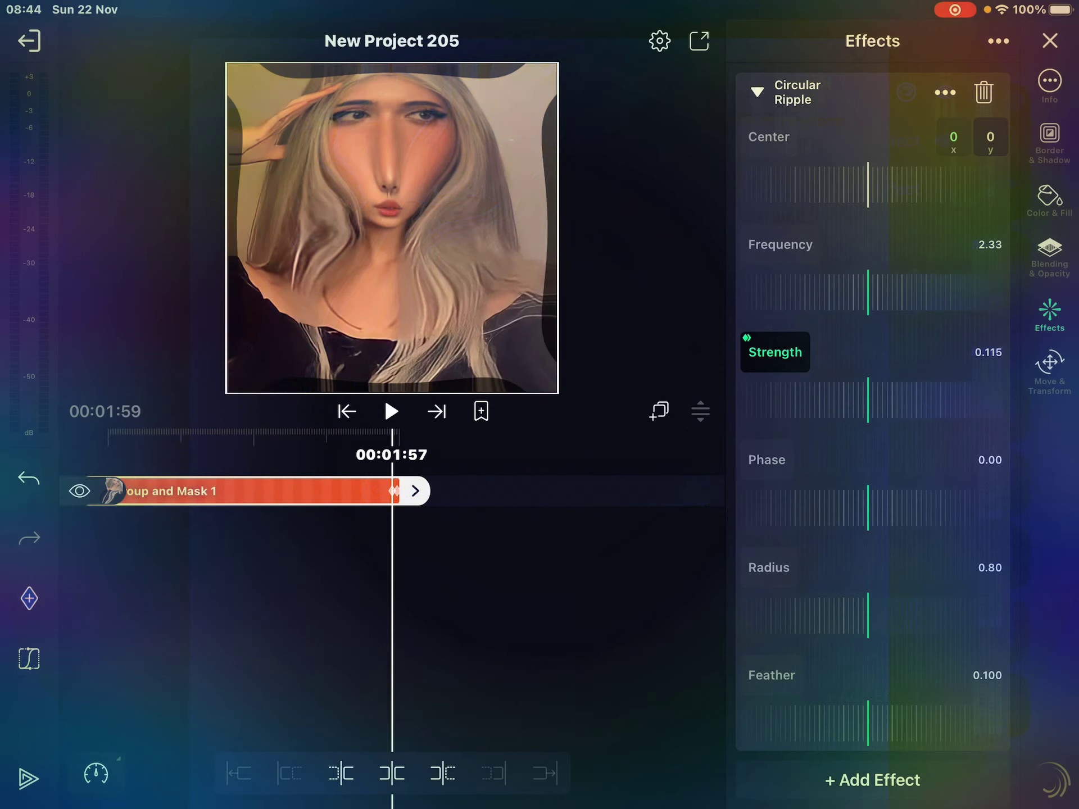
pyautogui.moveTo(843, 400); pyautogui.dragTo(879, 400)
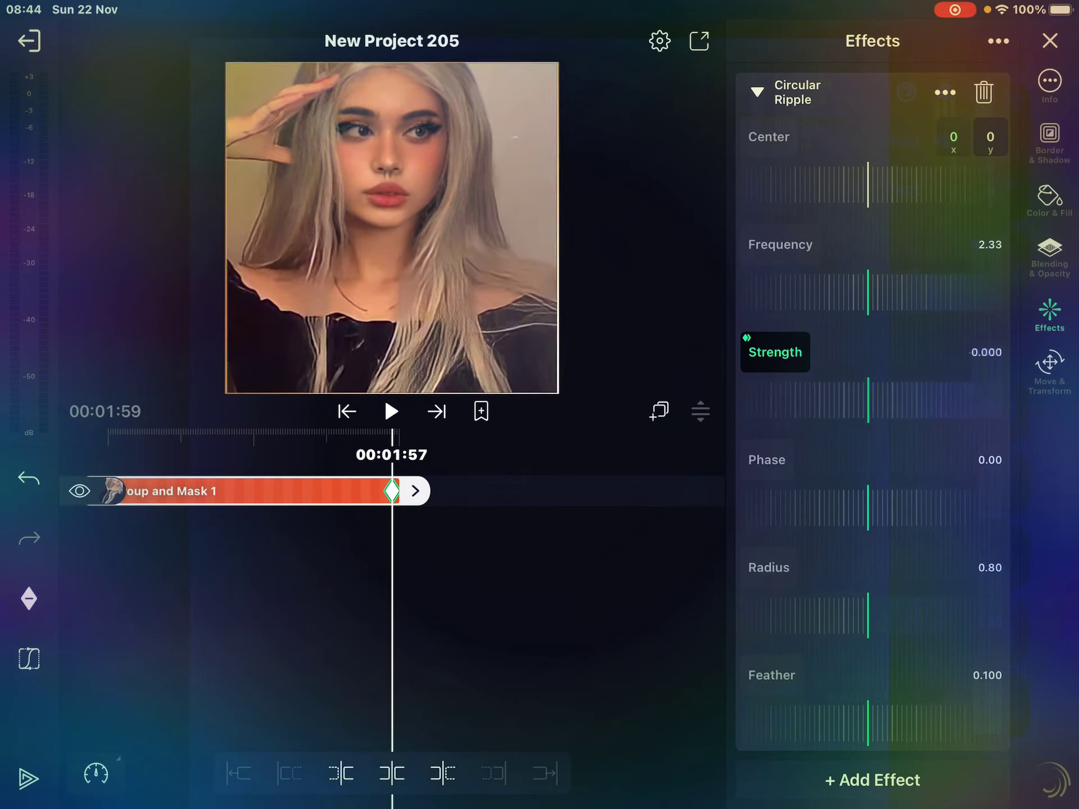
# Keyframe Circular Ripple Frequency to fall from 2.33 to 0 by the clip end
pyautogui.click(780, 245)
pyautogui.click(347, 411)
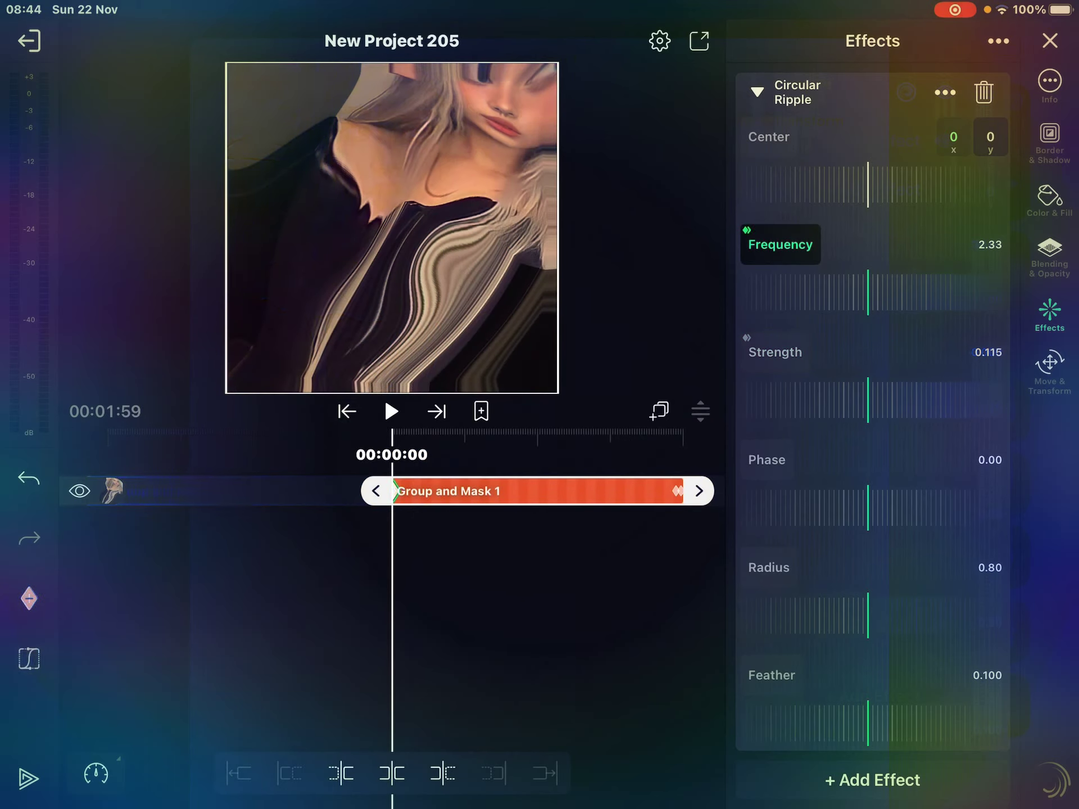
pyautogui.click(436, 410)
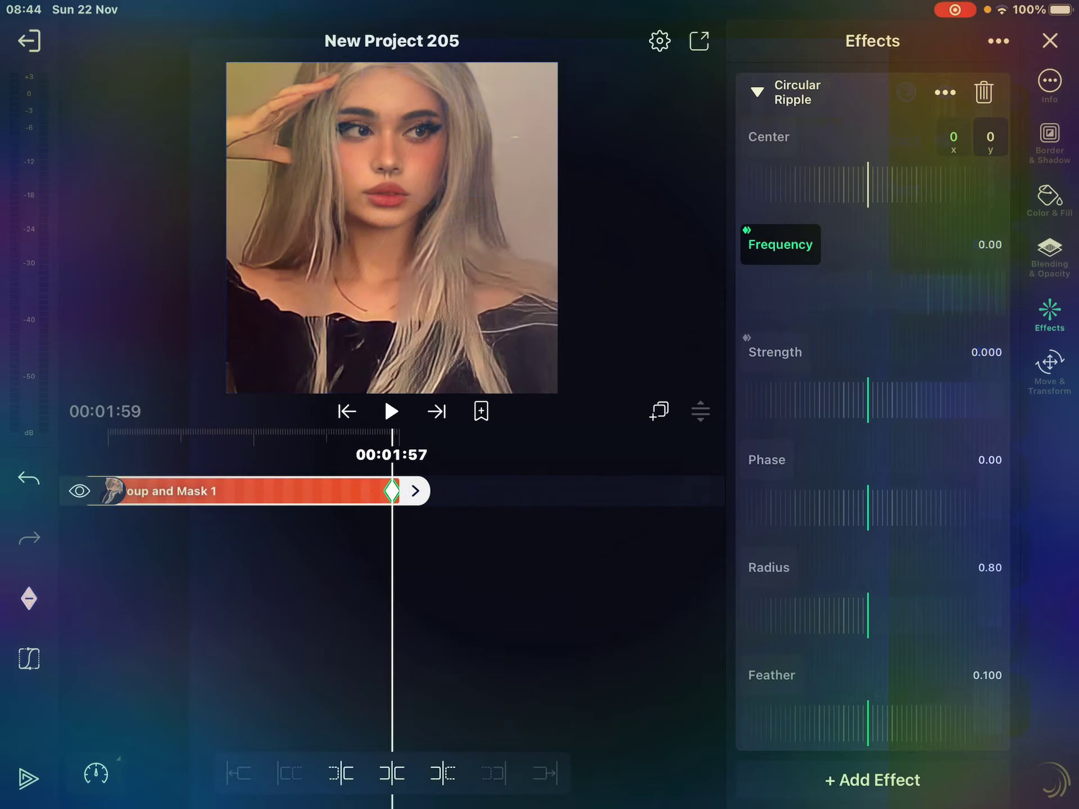
pyautogui.click(347, 411)
# Play and scrub the timeline to preview the ripple animation
pyautogui.click(390, 411)
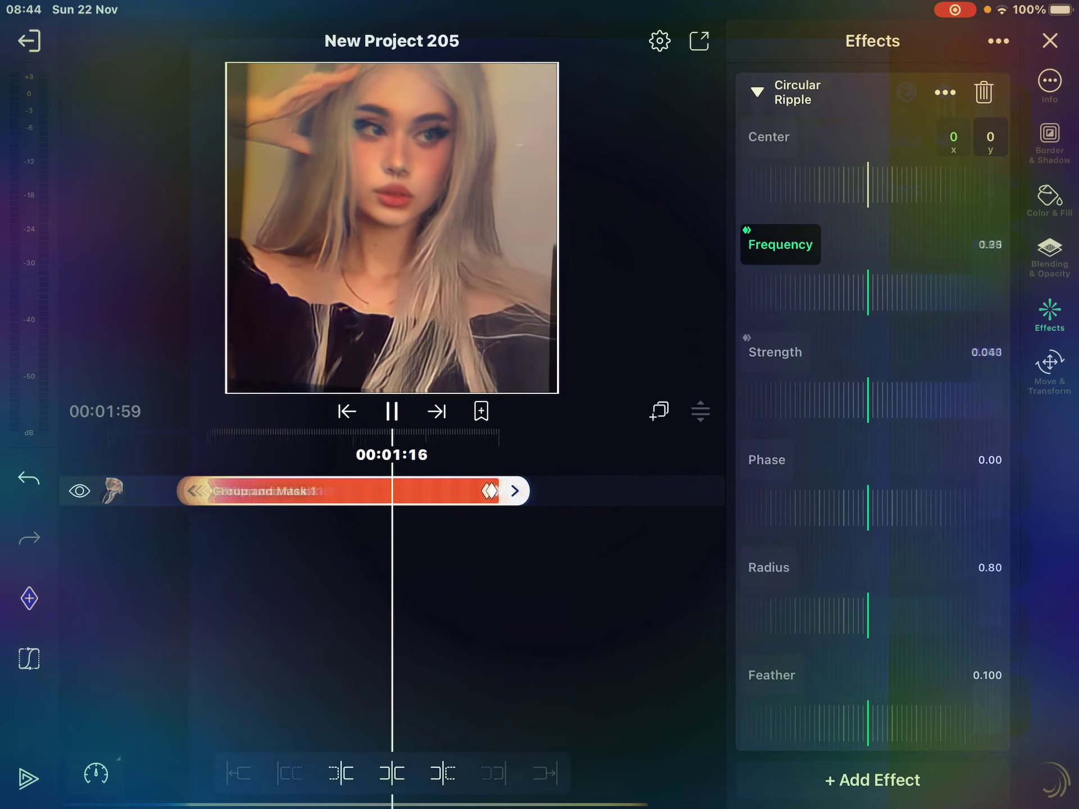
pyautogui.moveTo(422, 491); pyautogui.dragTo(523, 491)
pyautogui.moveTo(422, 490); pyautogui.dragTo(477, 490)
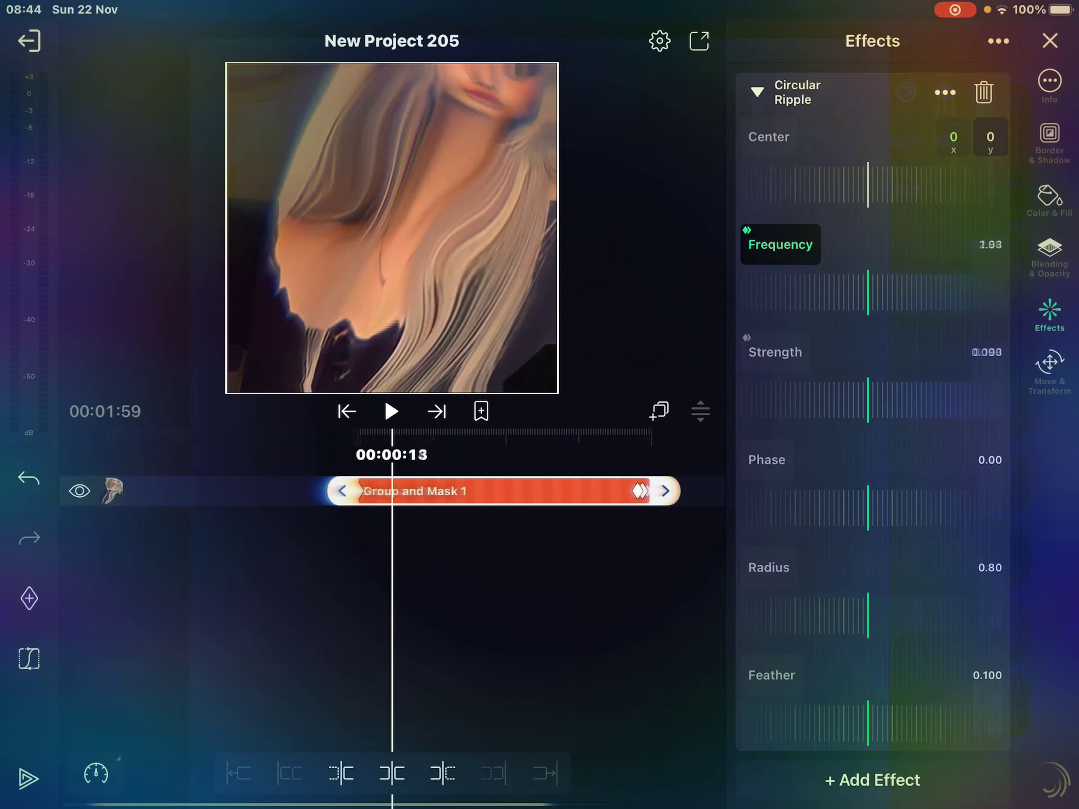
pyautogui.moveTo(472, 490)
pyautogui.mouseDown()
pyautogui.moveTo(430, 491)
pyautogui.moveTo(514, 491)
pyautogui.mouseUp()
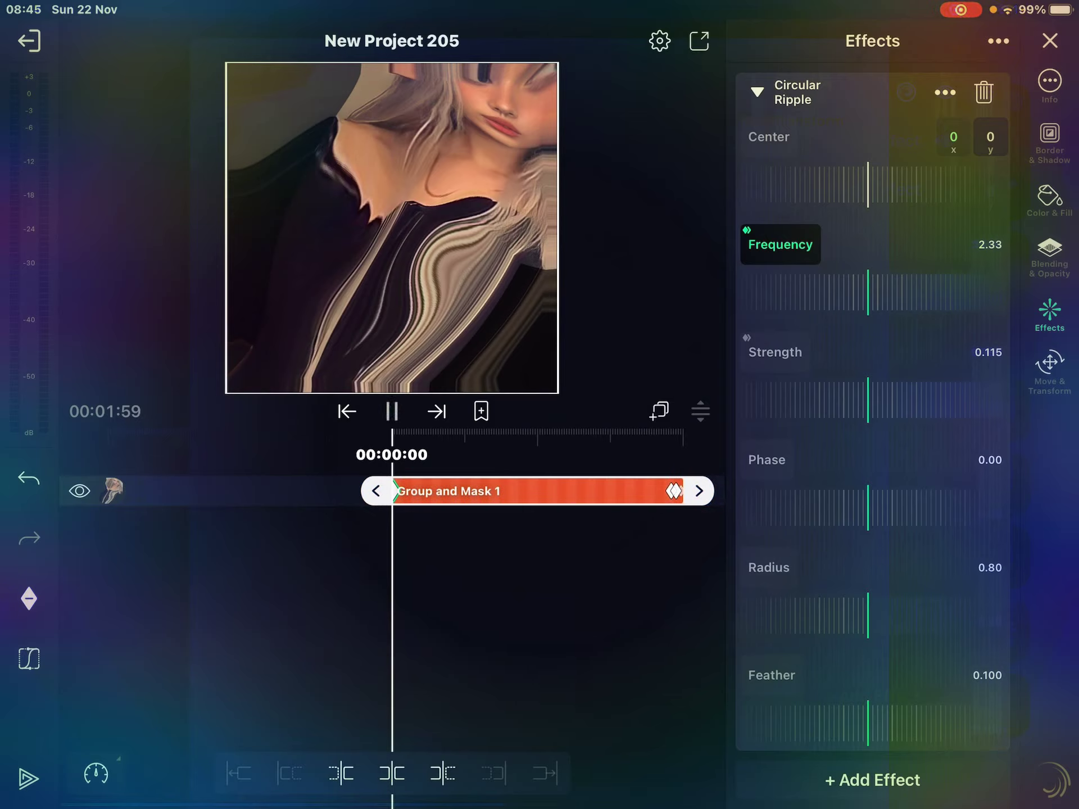
pyautogui.click(392, 410)
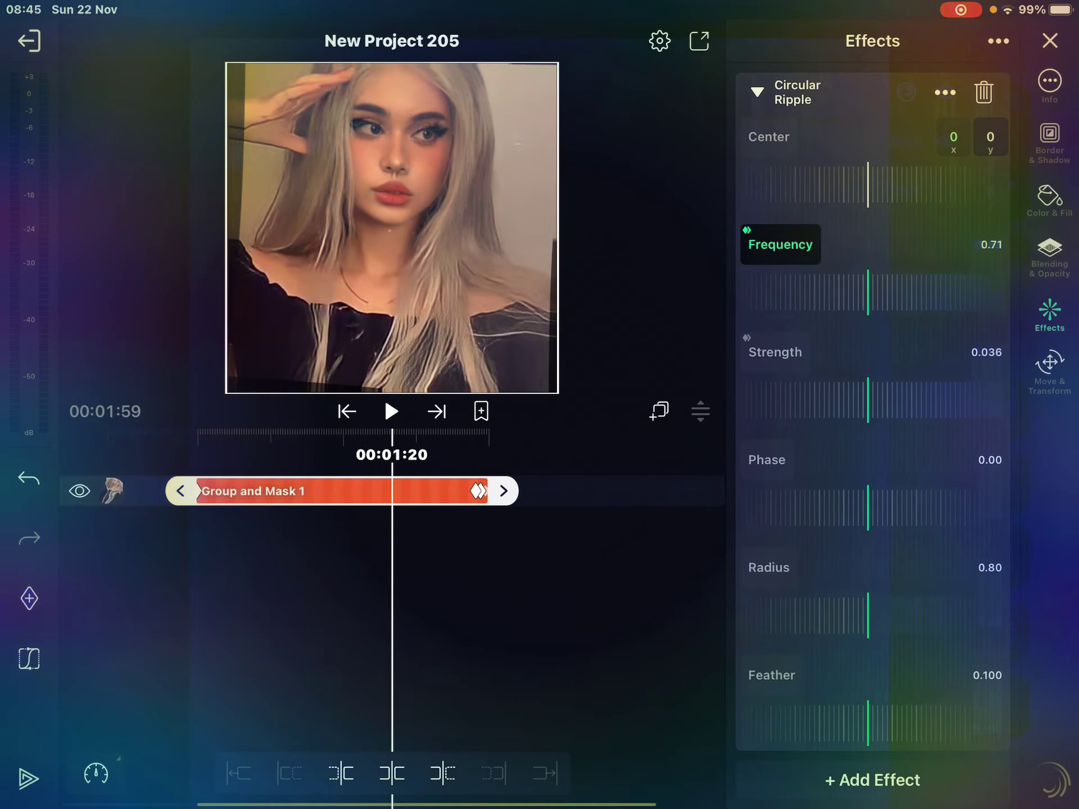
pyautogui.click(1049, 40)
# Add a Tiles effect to Group and Mask 1, collapse its panel, and reposition it
pyautogui.moveTo(321, 492); pyautogui.dragTo(371, 491)
pyautogui.click(388, 491)
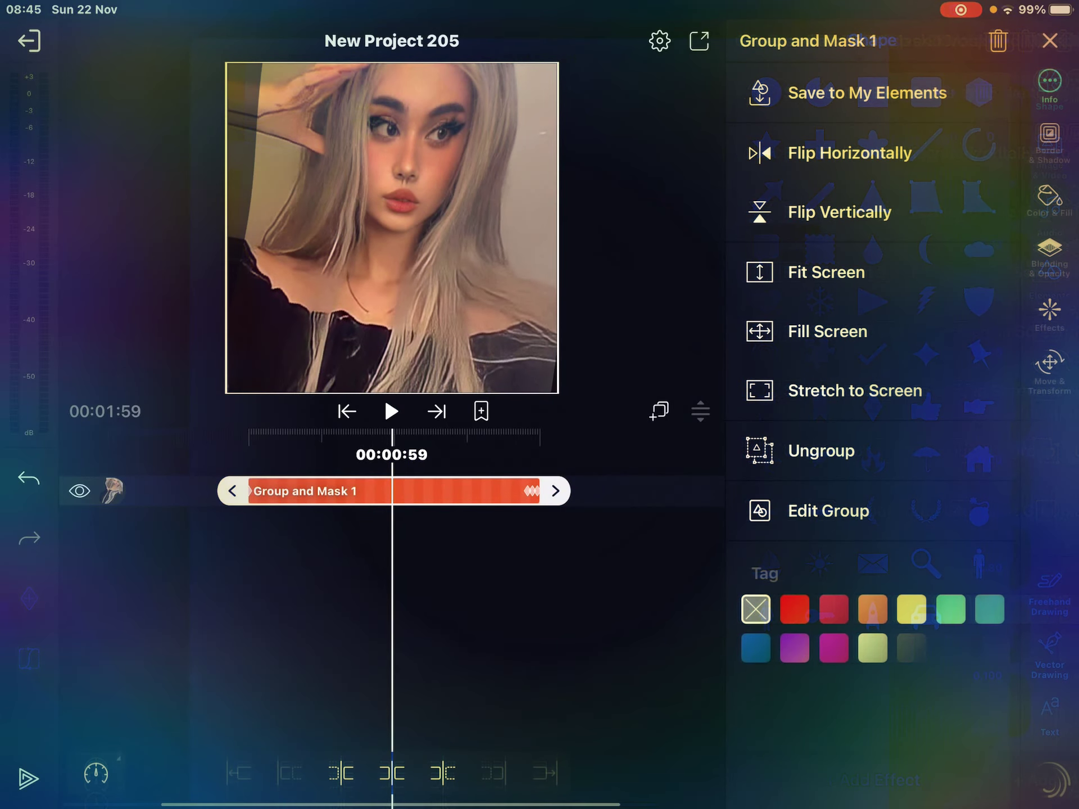
pyautogui.click(1049, 312)
pyautogui.click(869, 187)
pyautogui.click(756, 119)
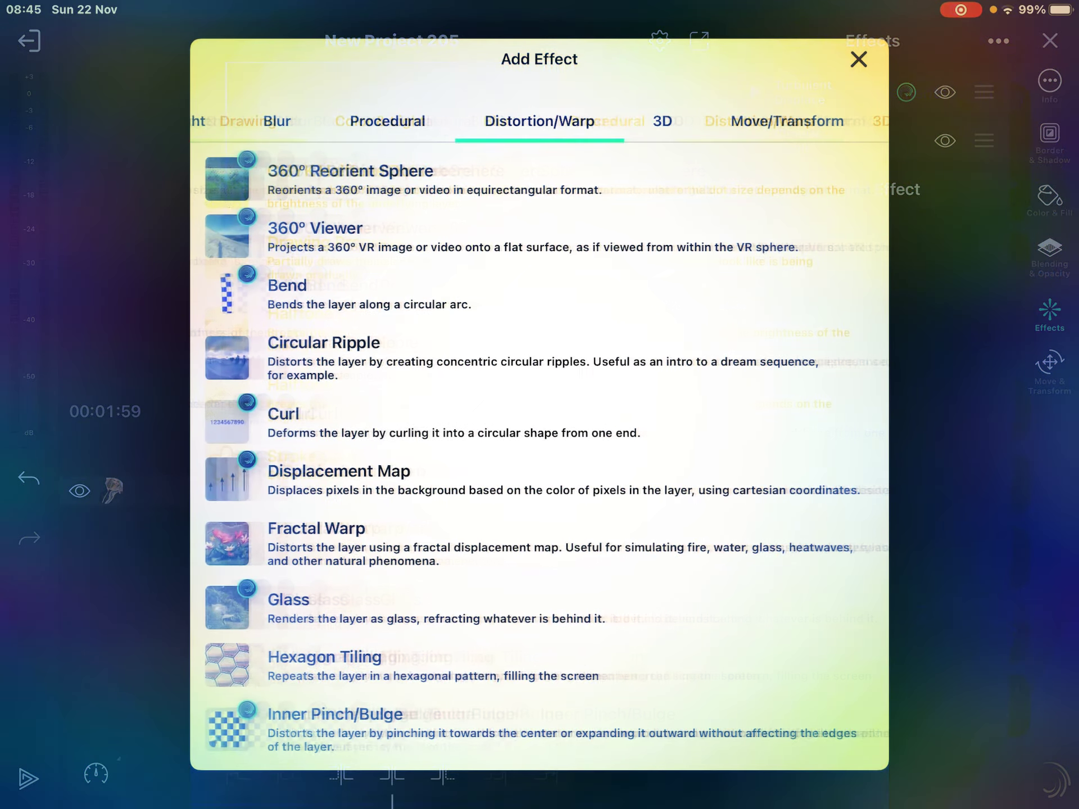
pyautogui.scroll(-15, 540, 455)
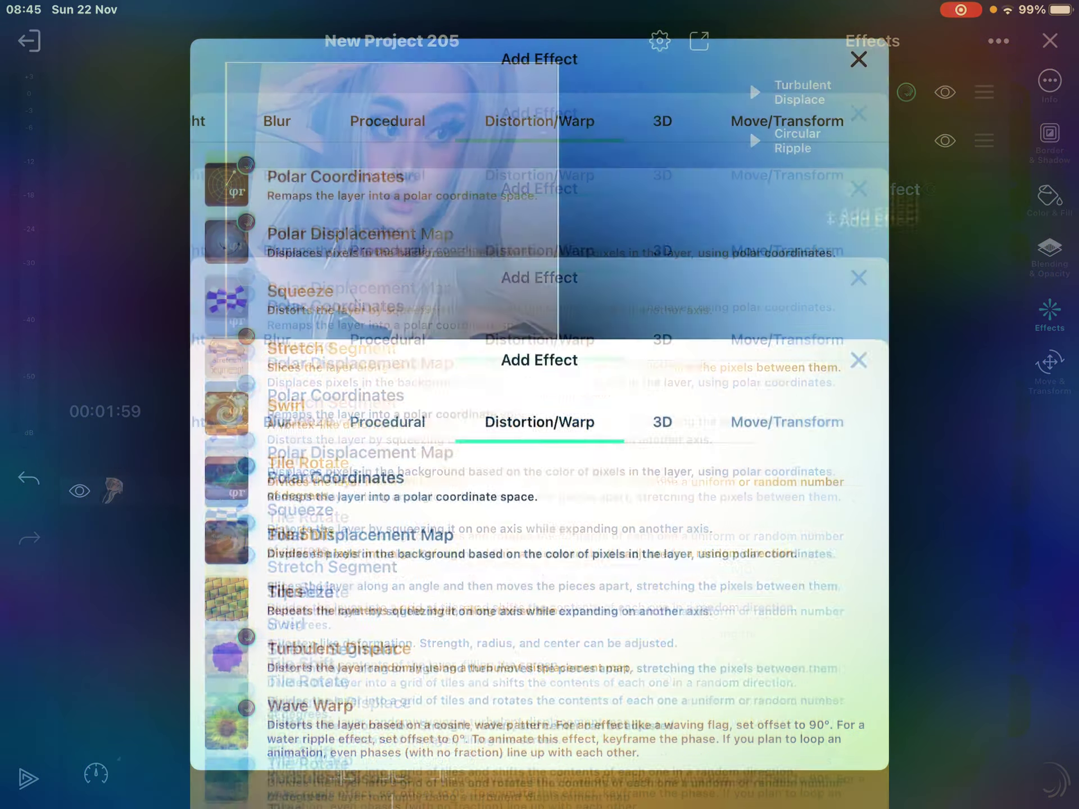
pyautogui.click(288, 592)
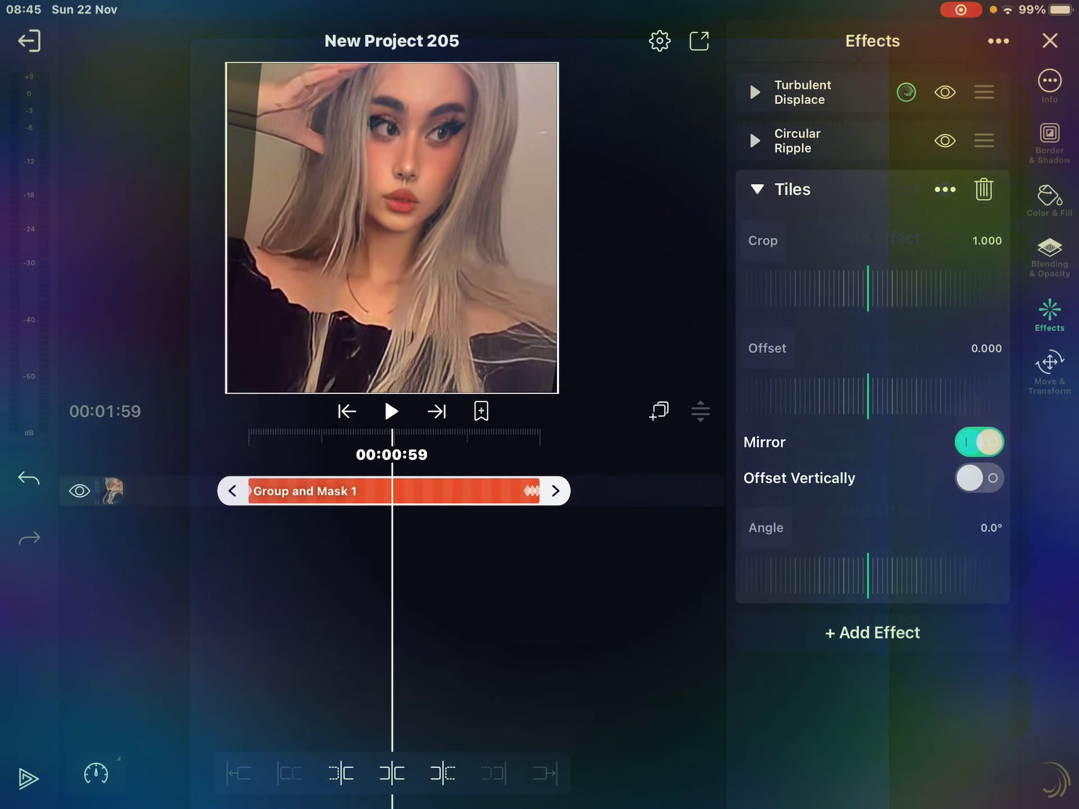
pyautogui.click(756, 188)
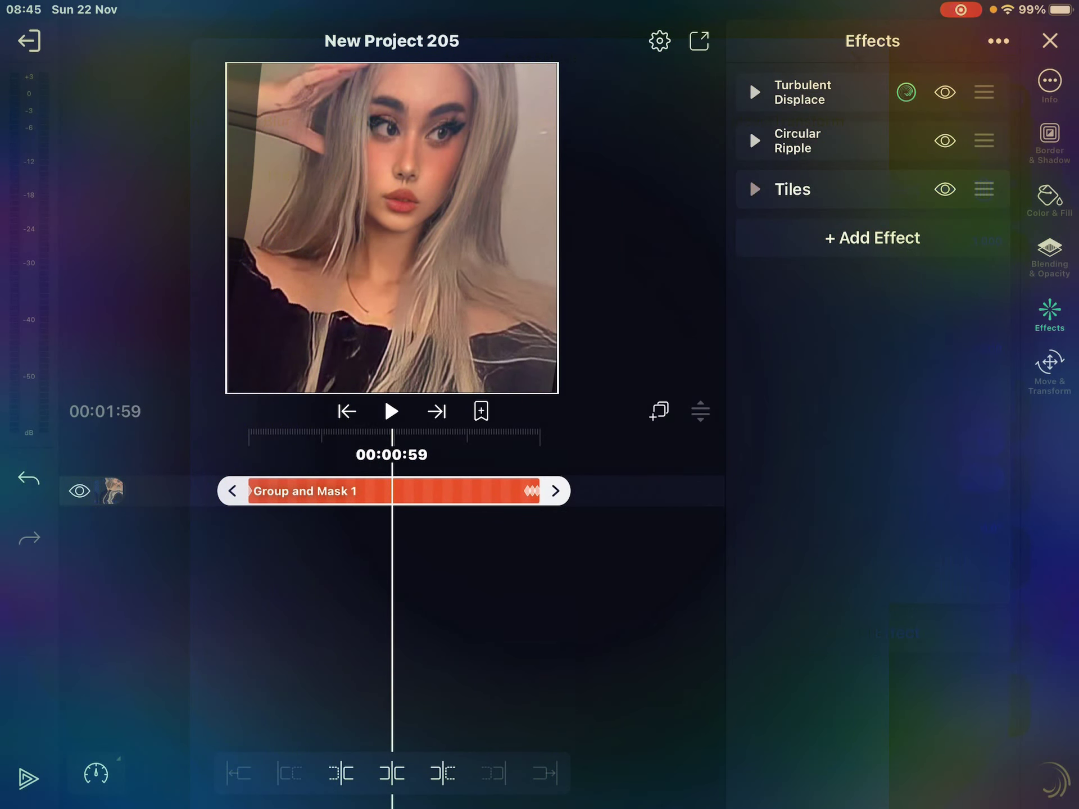
pyautogui.moveTo(984, 189); pyautogui.dragTo(984, 92)
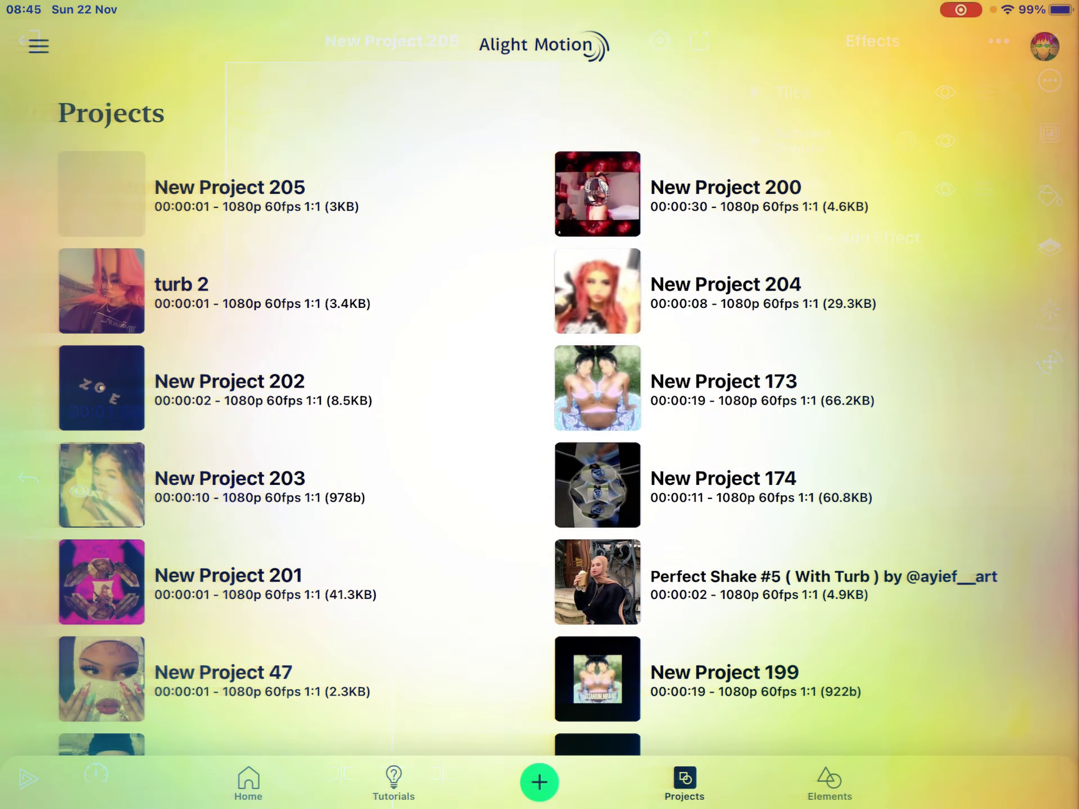
# Open the turb 2 project from the Projects list
pyautogui.click(182, 291)
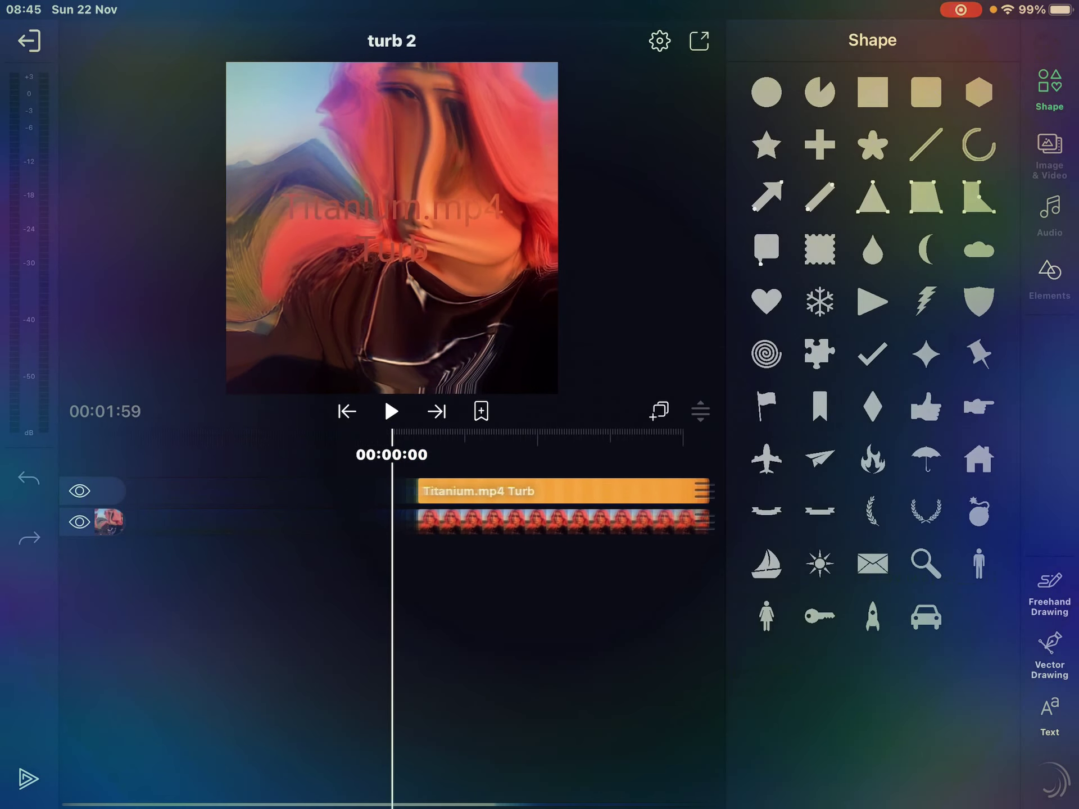
# Review the turb 2 video clip's effect stack and timeline, then exit to Projects
pyautogui.click(539, 522)
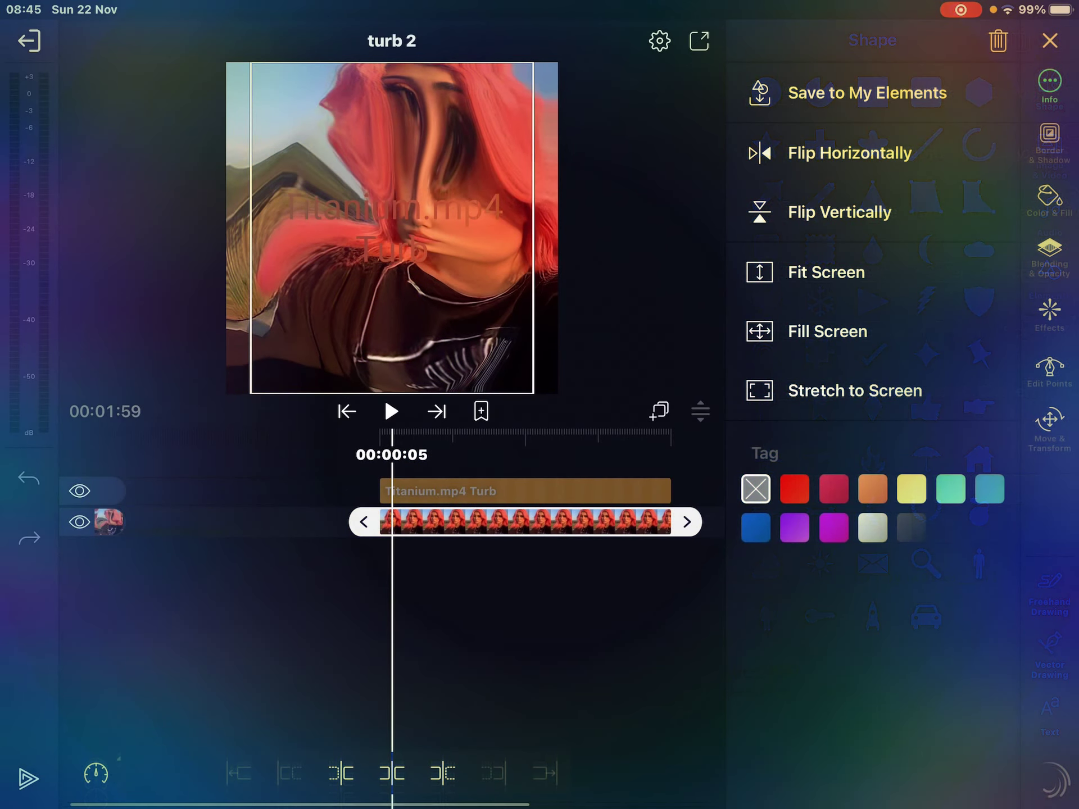
pyautogui.click(1050, 311)
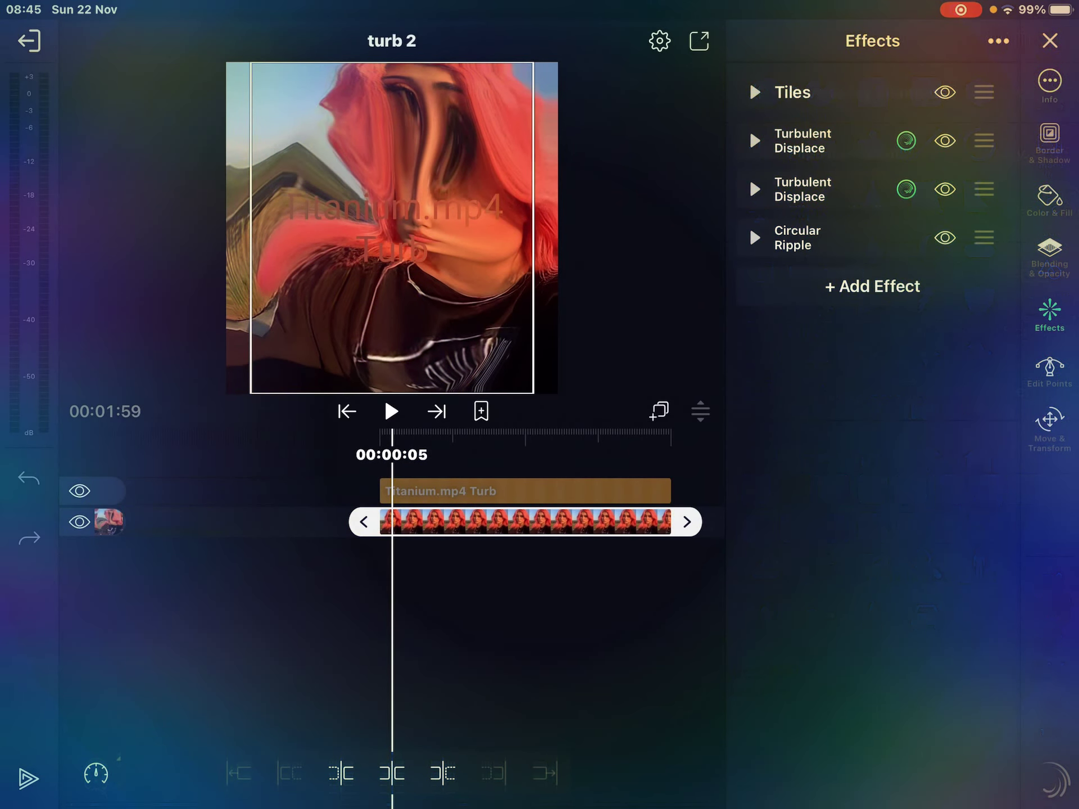
pyautogui.moveTo(522, 506)
pyautogui.mouseDown()
pyautogui.moveTo(498, 506)
pyautogui.moveTo(534, 506)
pyautogui.moveTo(500, 505)
pyautogui.mouseUp()
pyautogui.moveTo(590, 505); pyautogui.dragTo(330, 506)
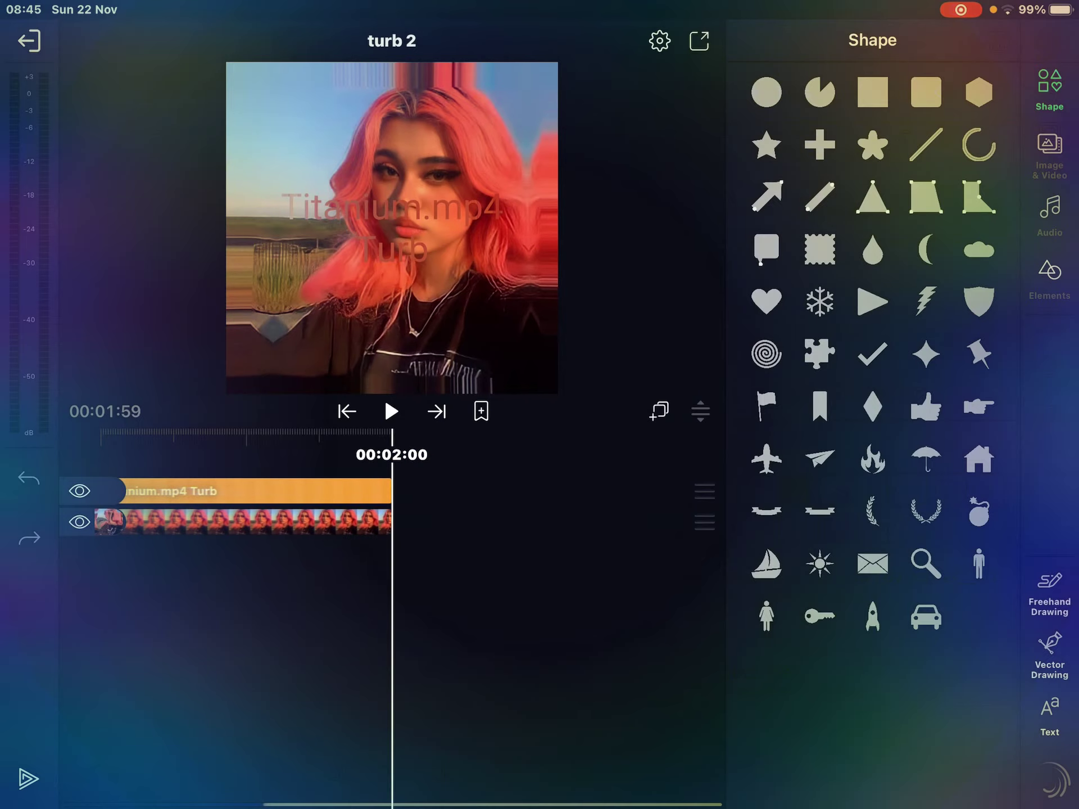
pyautogui.click(29, 39)
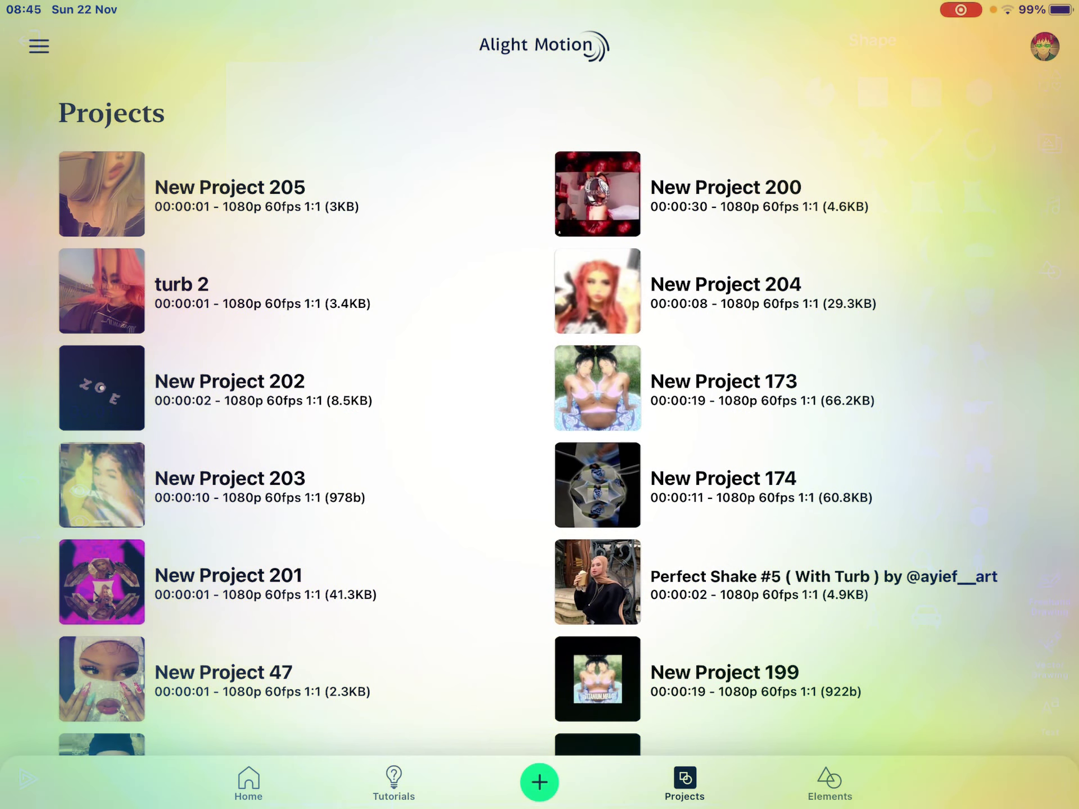